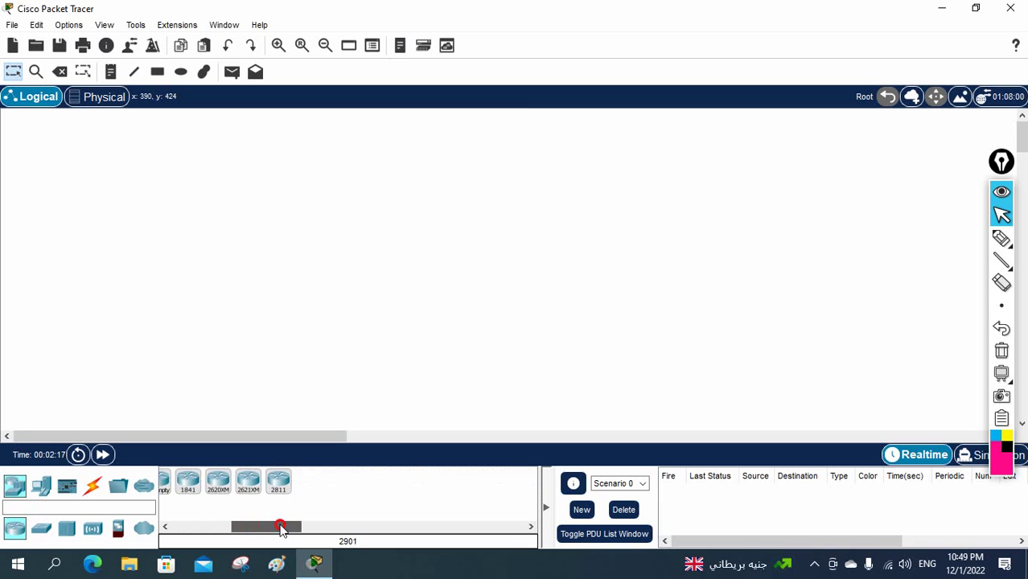
Add a 2811 router to the upper middle of the workspace and name it DHCP-Server
{"action": "left_click_drag", "start_coordinate": [278, 481], "coordinate": [437, 151]}
{"action": "left_click", "coordinate": [436, 170]}
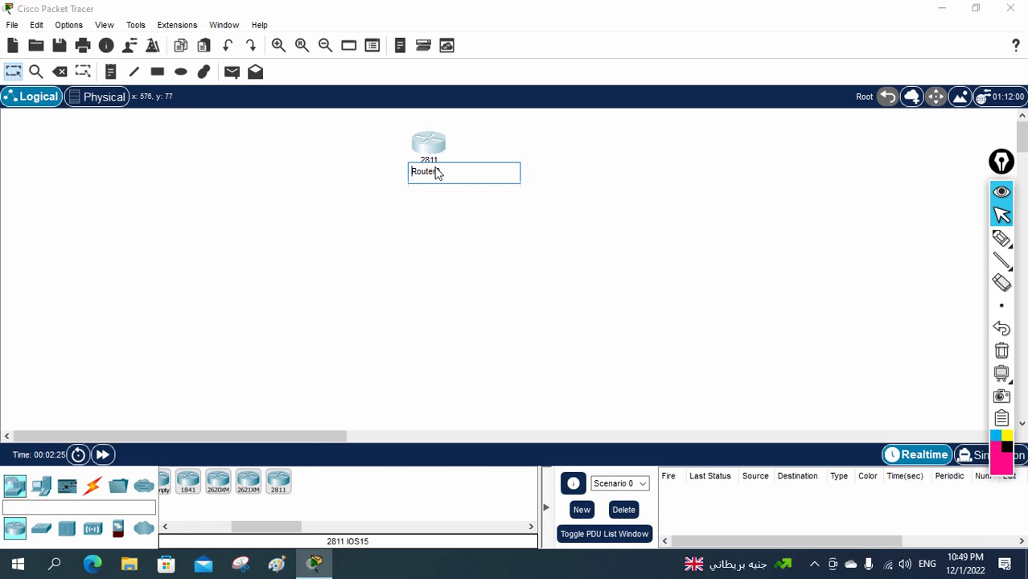
{"action": "type", "text": "DHCP-Server"}
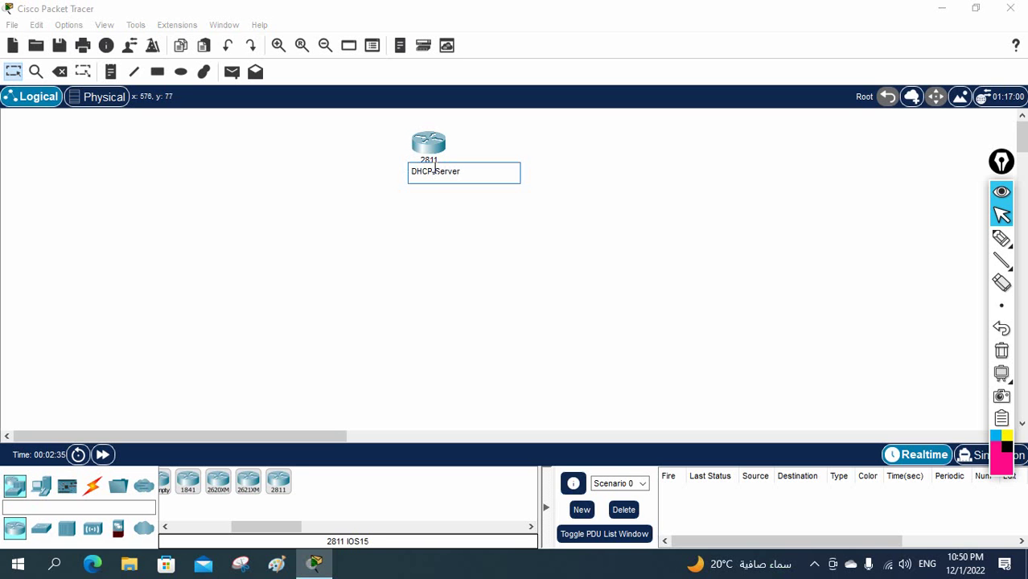
{"action": "left_click", "coordinate": [480, 247]}
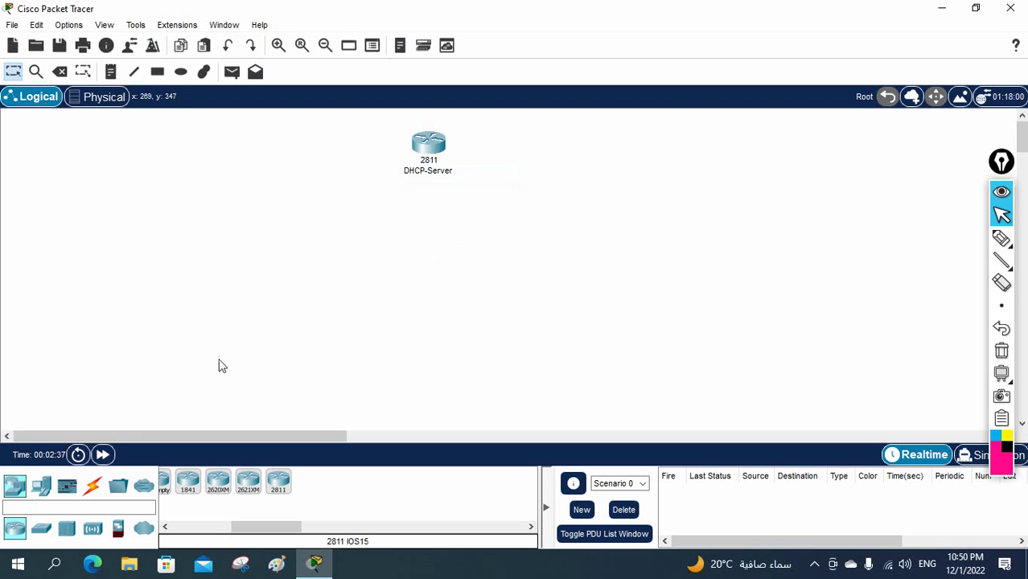
Place two 2960 switches slightly below the router, one on each side of it
{"action": "left_click", "coordinate": [41, 528]}
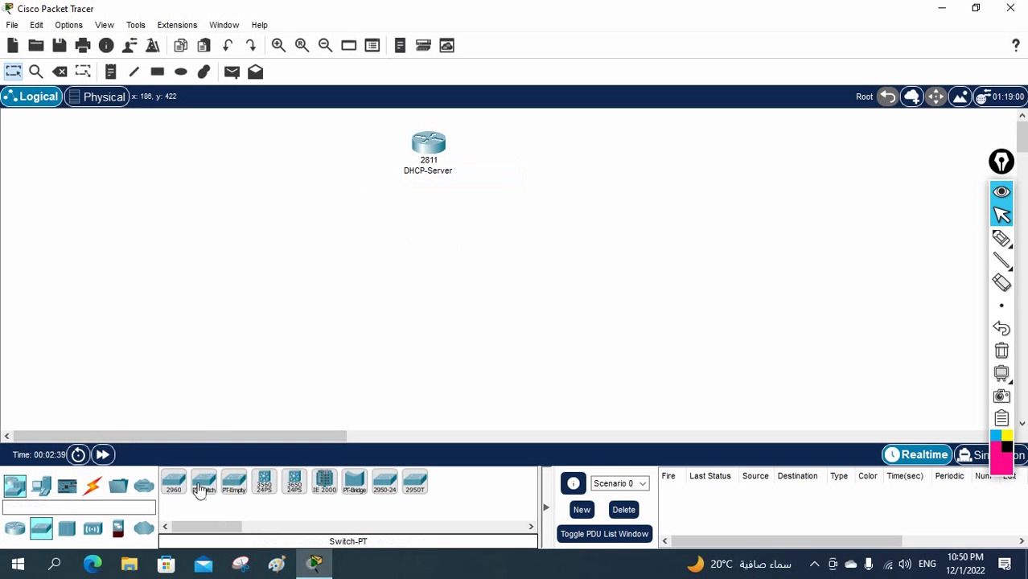
{"action": "left_click_drag", "start_coordinate": [174, 483], "coordinate": [277, 193]}
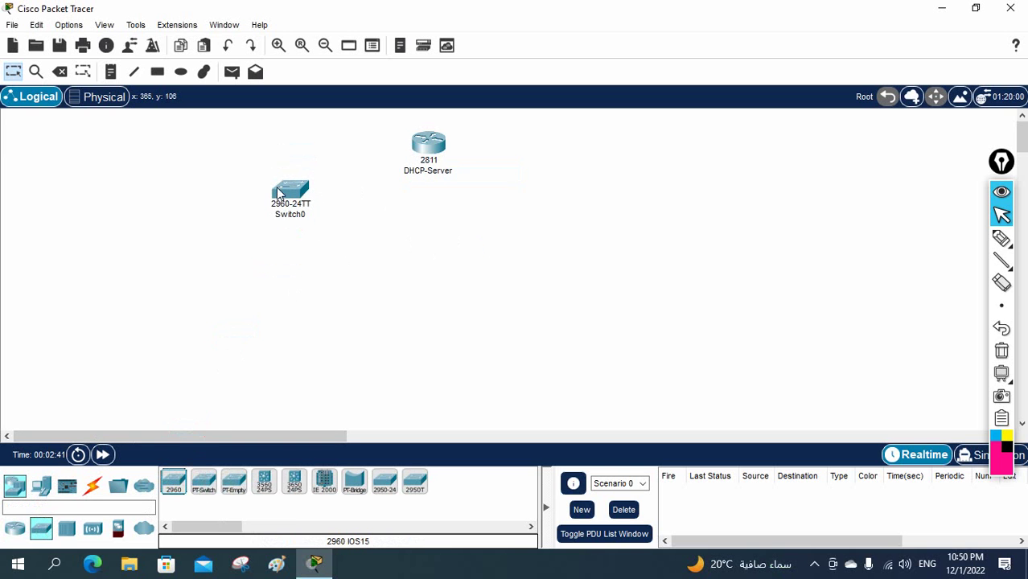
{"action": "left_click_drag", "start_coordinate": [174, 481], "coordinate": [547, 211]}
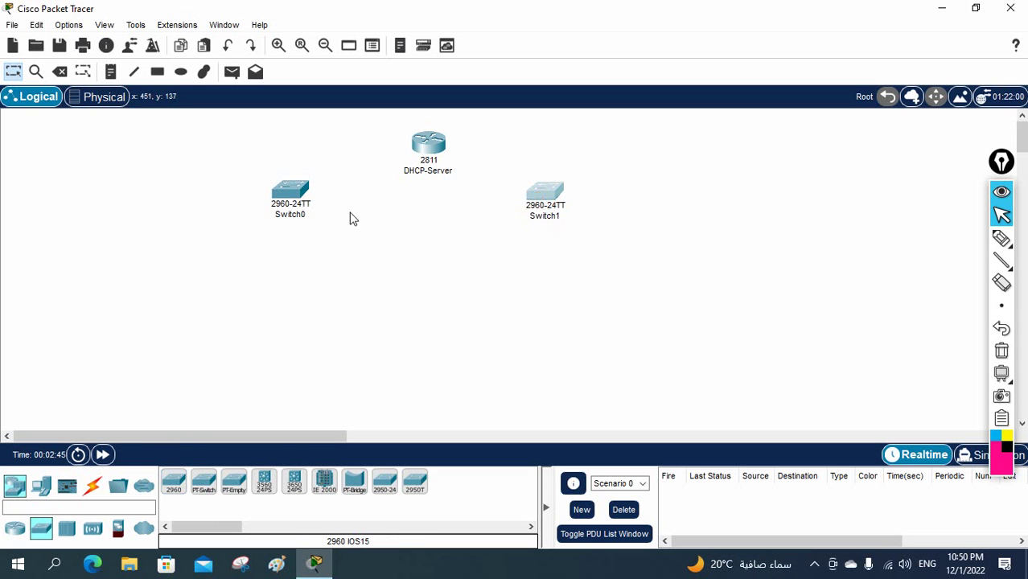
{"action": "left_click_drag", "start_coordinate": [291, 192], "coordinate": [292, 199]}
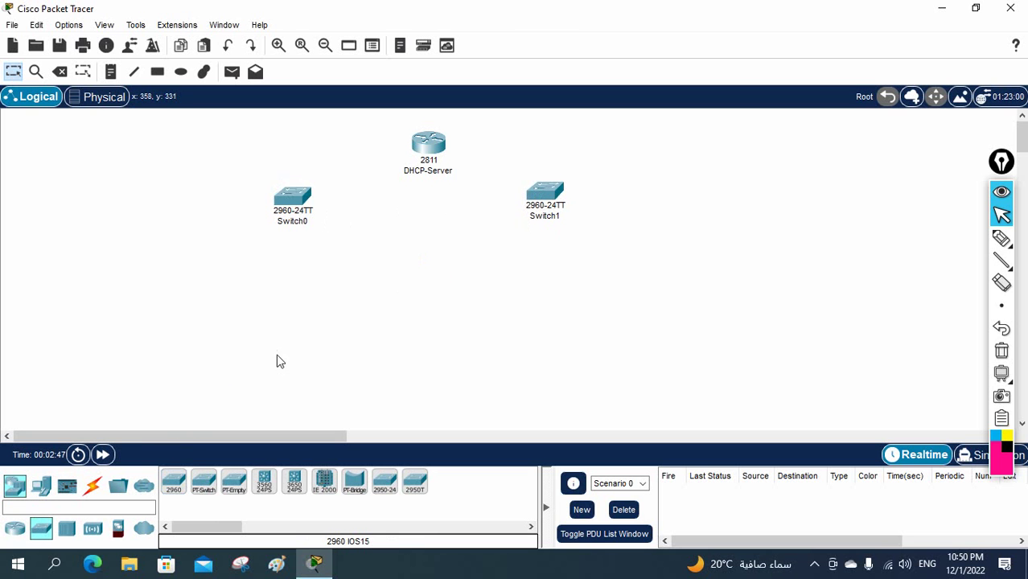
Place six PCs in a row, three below each of the two switches
{"action": "left_click", "coordinate": [41, 486]}
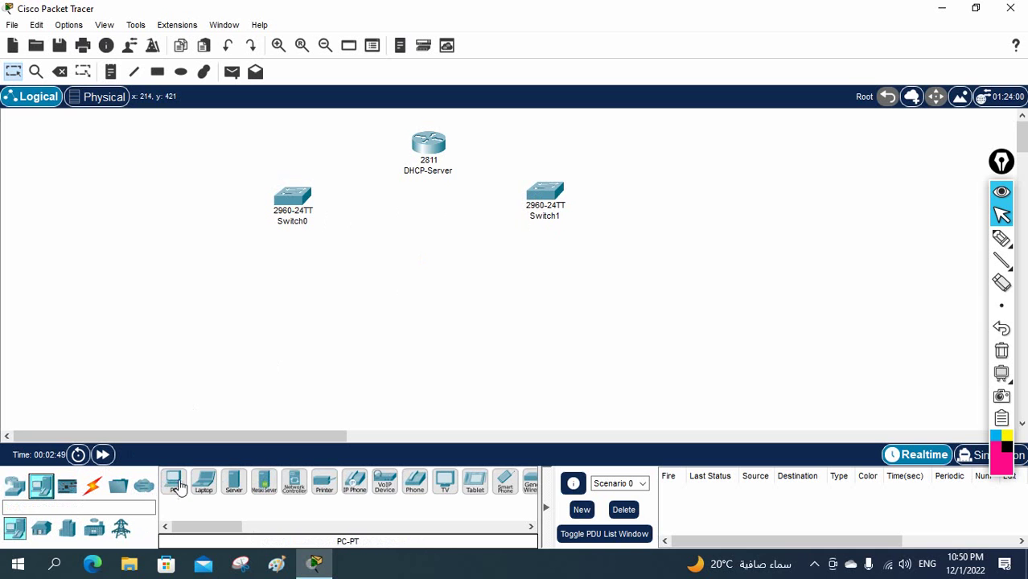
{"action": "left_click", "coordinate": [175, 482], "text": "ctrl"}
{"action": "left_click", "coordinate": [218, 301]}
{"action": "left_click", "coordinate": [276, 301]}
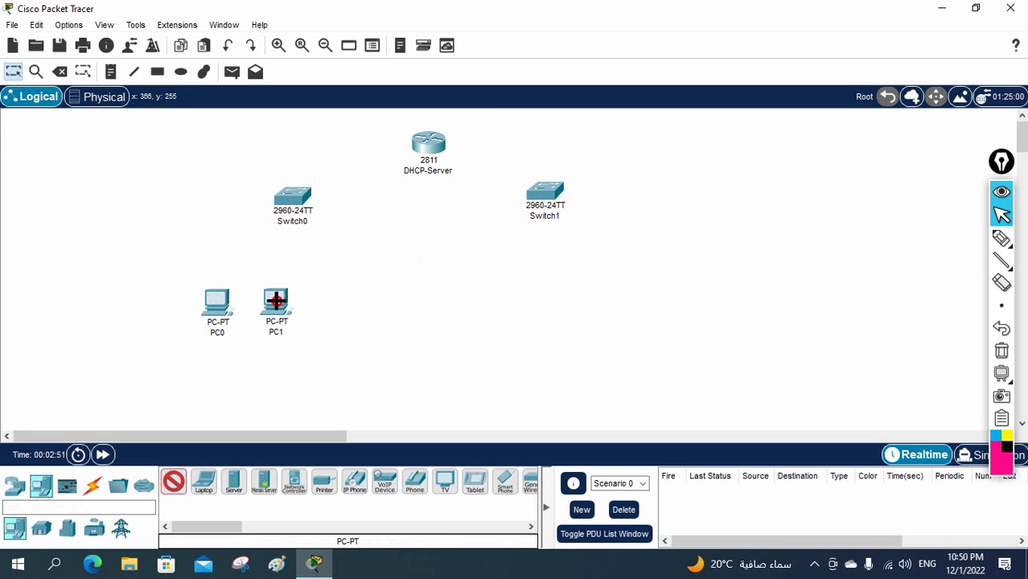
{"action": "left_click", "coordinate": [329, 300]}
{"action": "left_click", "coordinate": [507, 298]}
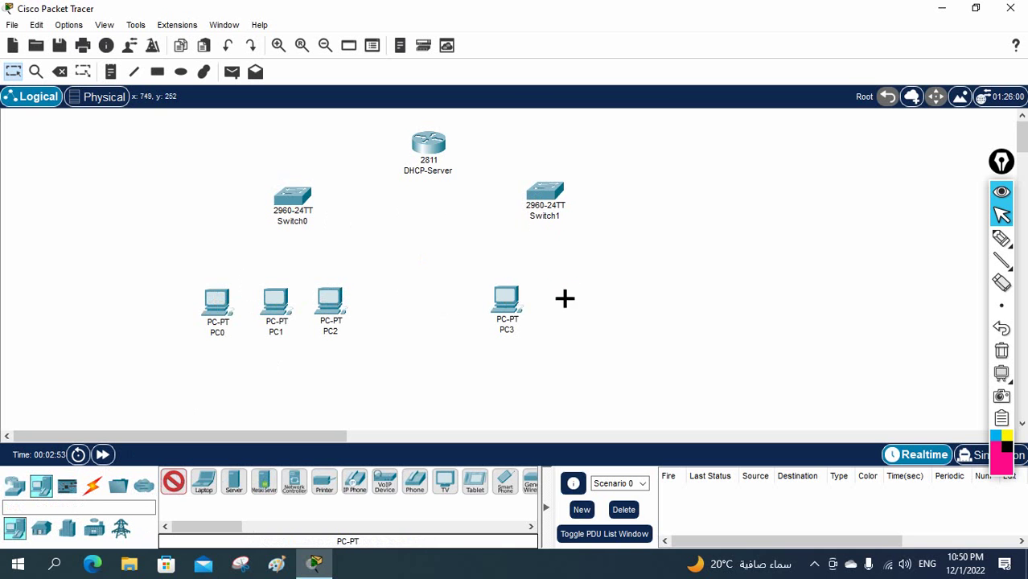
{"action": "left_click", "coordinate": [565, 299]}
{"action": "left_click", "coordinate": [643, 299]}
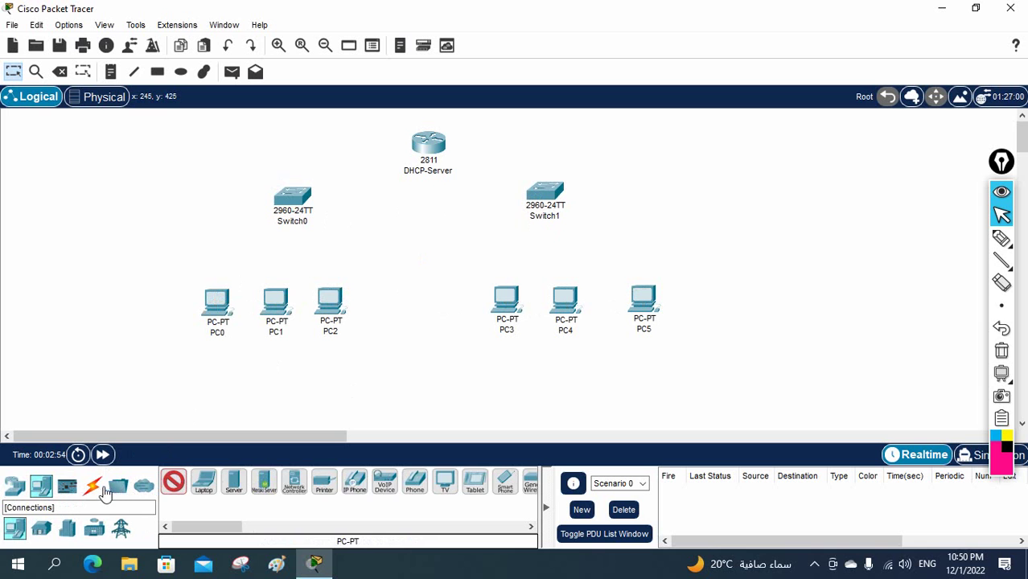
Cable Switch0 to PC0, PC1 and PC2 using the automatically chosen connection type
{"action": "left_click", "coordinate": [95, 487]}
{"action": "left_click", "coordinate": [204, 481]}
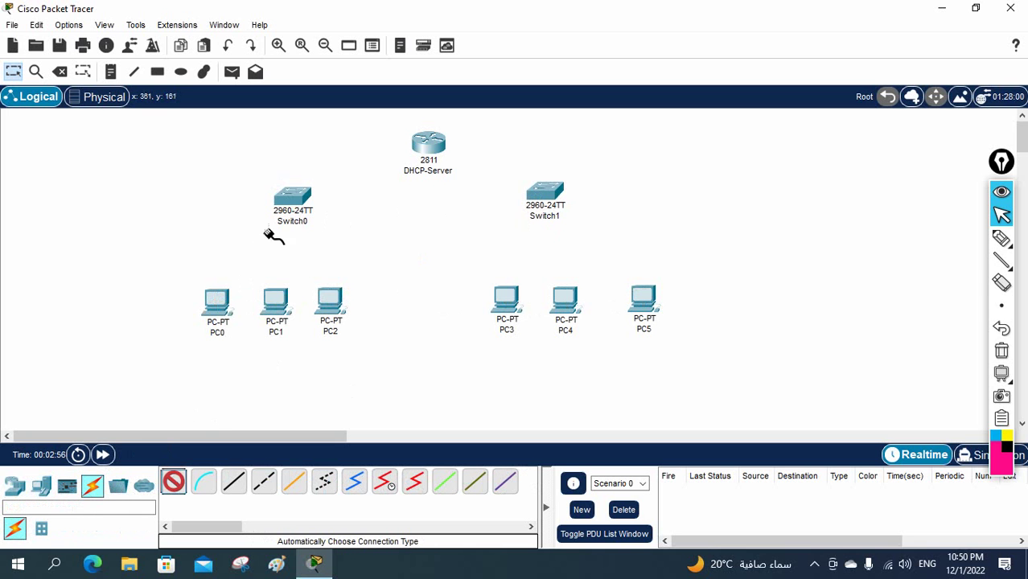
{"action": "left_click", "coordinate": [292, 201]}
{"action": "left_click", "coordinate": [217, 300]}
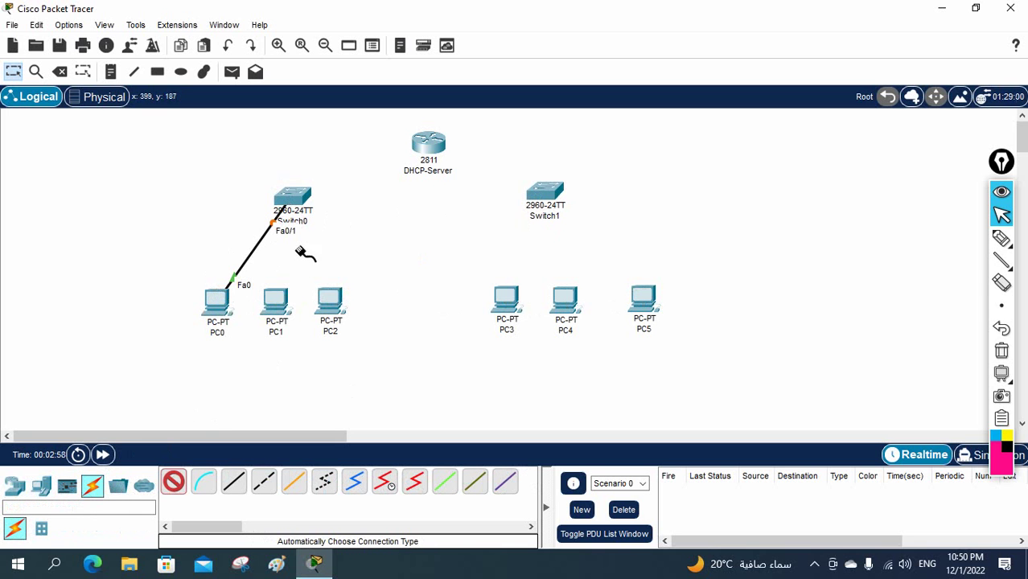
{"action": "left_click", "coordinate": [300, 205]}
{"action": "left_click", "coordinate": [275, 296]}
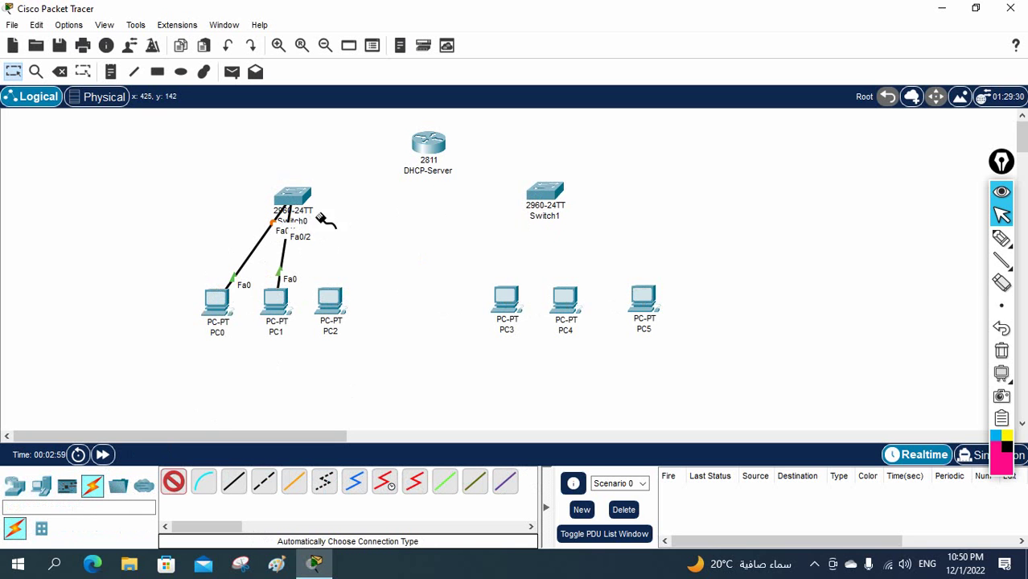
{"action": "left_click", "coordinate": [327, 299]}
Connect the DHCP-Server router to Switch0 and Switch1 with automatically chosen cables, Switch0 first
{"action": "left_click", "coordinate": [291, 200]}
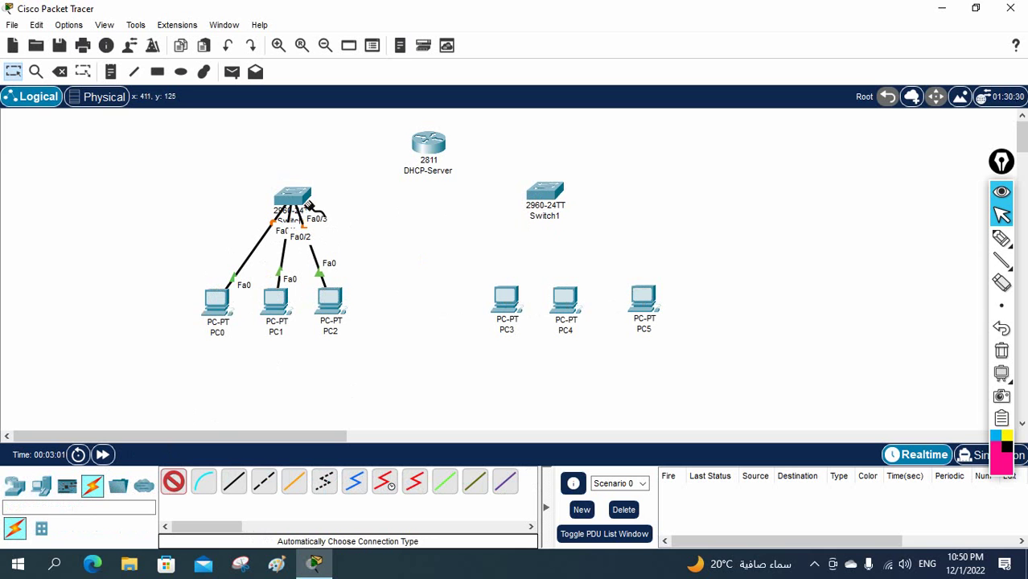
{"action": "left_click", "coordinate": [416, 145]}
{"action": "left_click", "coordinate": [426, 145]}
{"action": "left_click", "coordinate": [544, 195]}
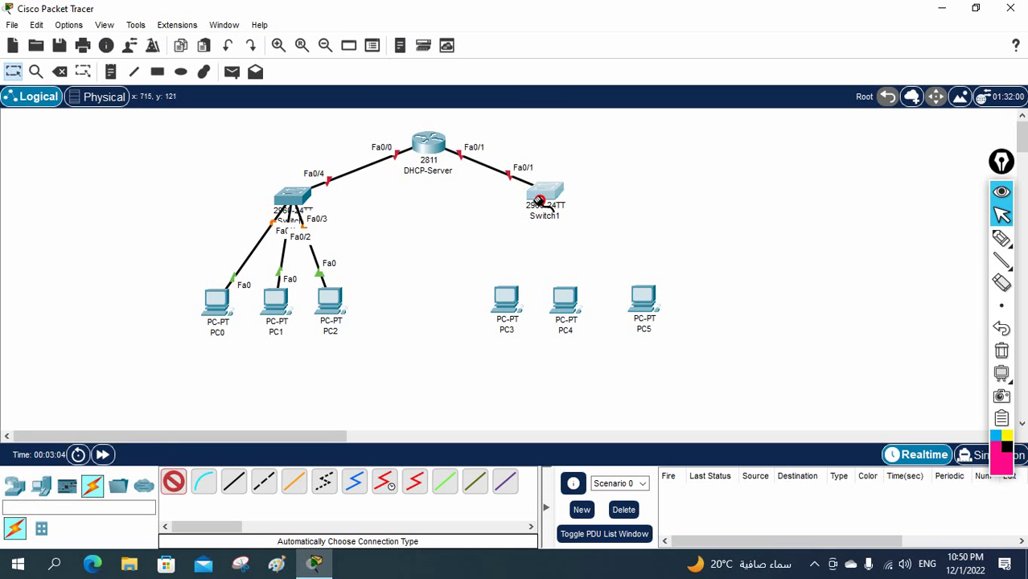
Cable Switch1 to PC3, PC4 and PC5 with automatically chosen connections and leave cabling mode
{"action": "left_click", "coordinate": [539, 199]}
{"action": "left_click", "coordinate": [506, 298]}
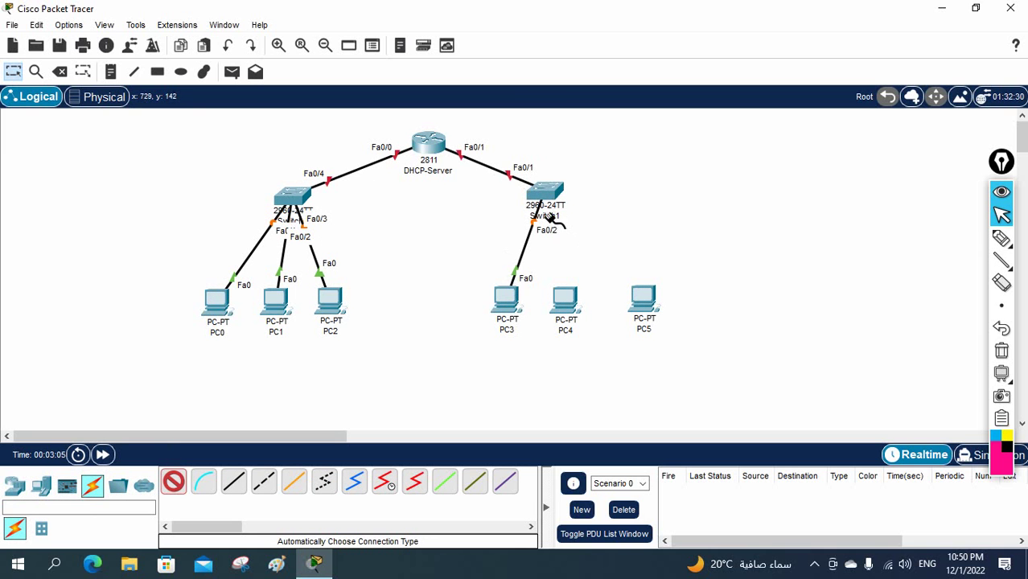
{"action": "left_click", "coordinate": [565, 296]}
{"action": "left_click", "coordinate": [546, 198]}
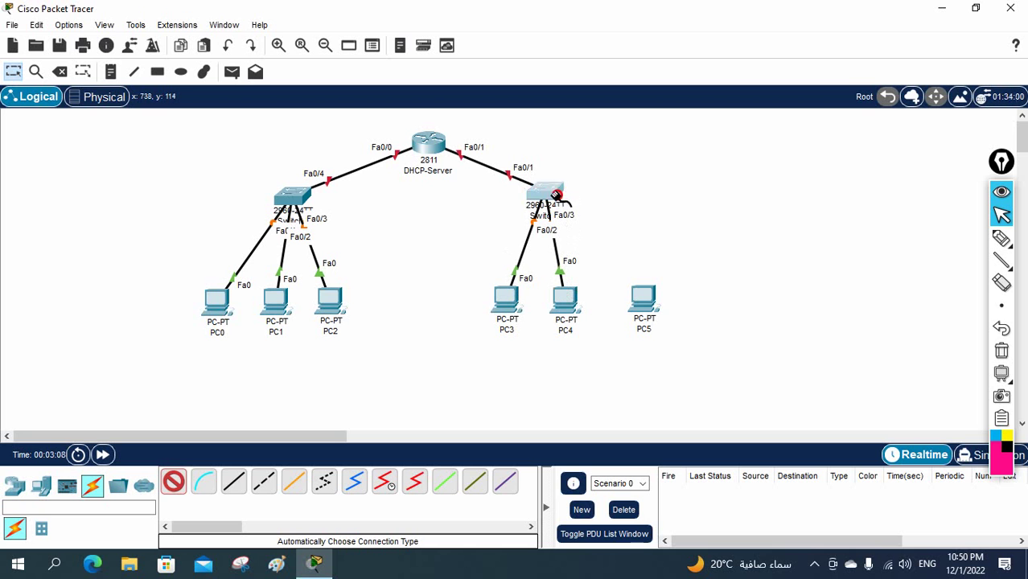
{"action": "left_click", "coordinate": [634, 297]}
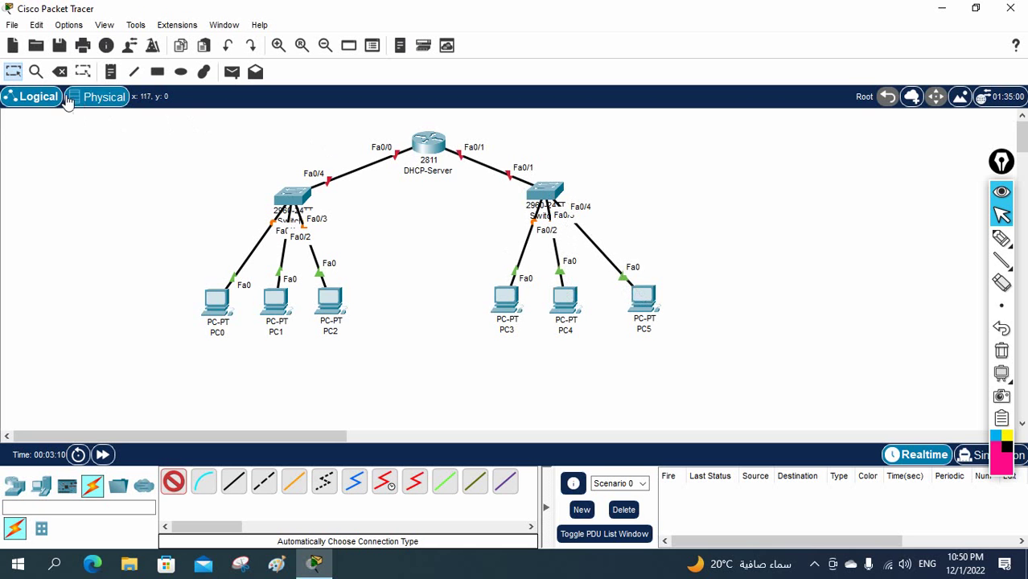
{"action": "left_click", "coordinate": [11, 74]}
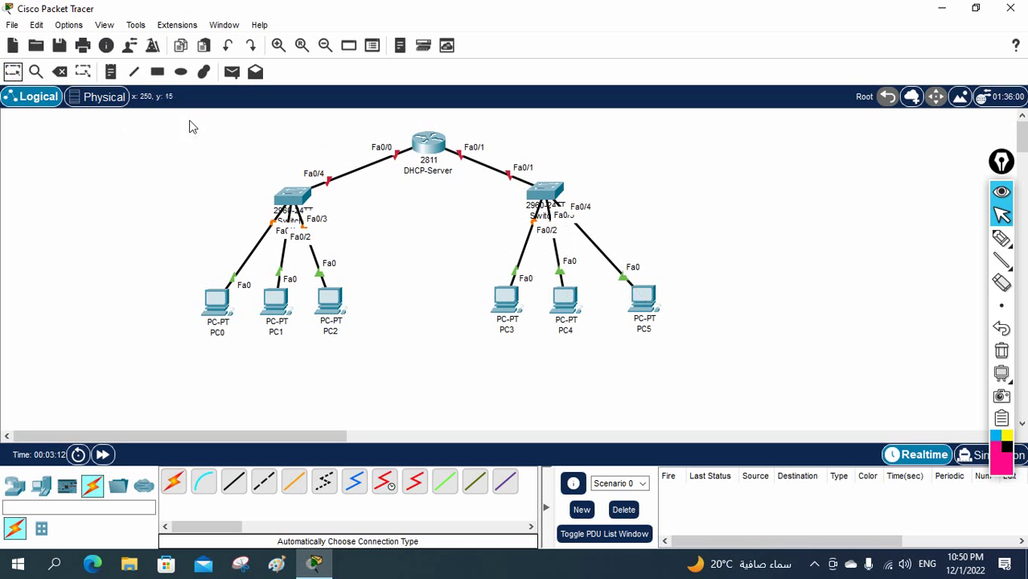
Add text notes 192.168.1.1 beside the router's Fa0/0 link and 192.168.2.1 beside its Fa0/1 link
{"action": "left_click", "coordinate": [111, 71]}
{"action": "left_click", "coordinate": [330, 134]}
{"action": "type", "text": "192.168.1.1"}
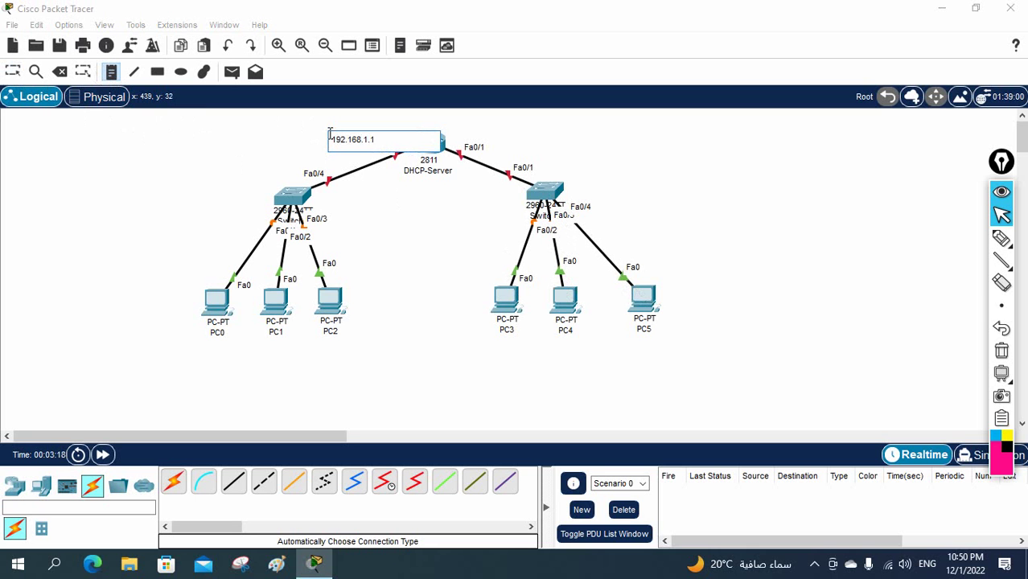
{"action": "left_click", "coordinate": [496, 132]}
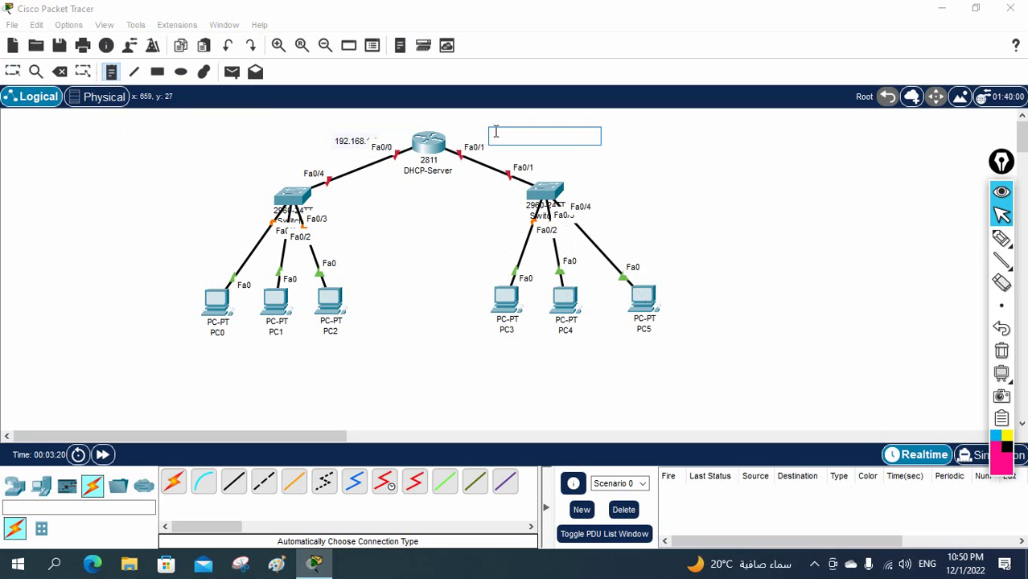
{"action": "type", "text": "192.168"}
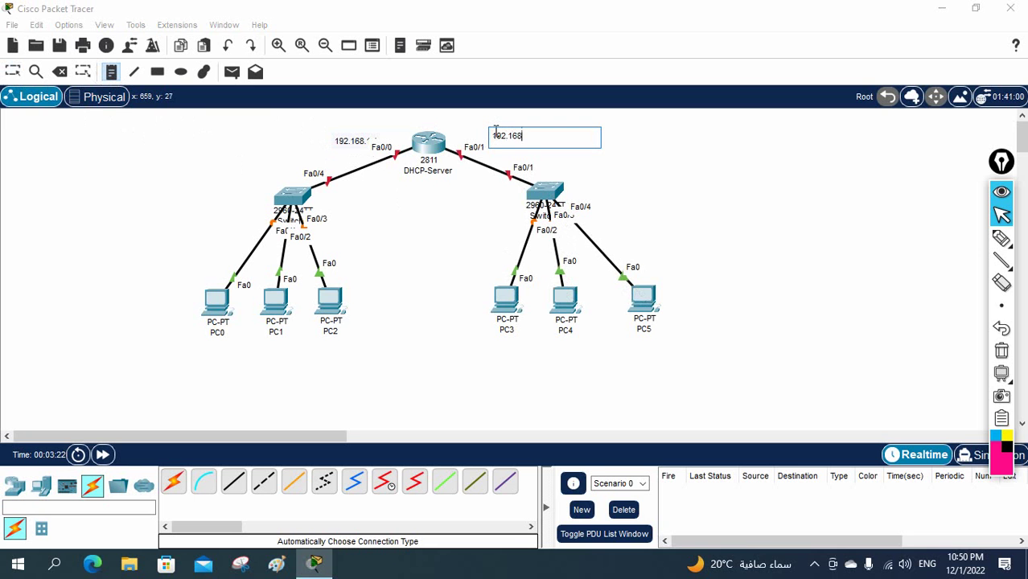
{"action": "type", "text": ".2.1"}
{"action": "left_click", "coordinate": [708, 231]}
{"action": "left_click", "coordinate": [13, 72]}
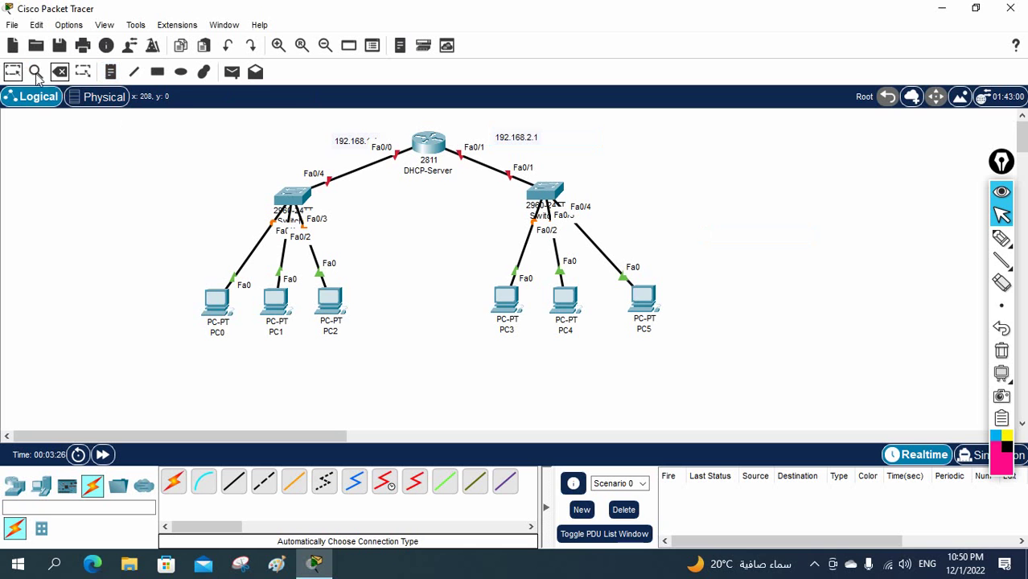
{"action": "mouse_move", "coordinate": [351, 142]}
{"action": "left_mouse_down"}
{"action": "mouse_move", "coordinate": [379, 135]}
{"action": "mouse_move", "coordinate": [370, 139]}
{"action": "left_mouse_up"}
{"action": "left_click_drag", "start_coordinate": [516, 139], "coordinate": [496, 129]}
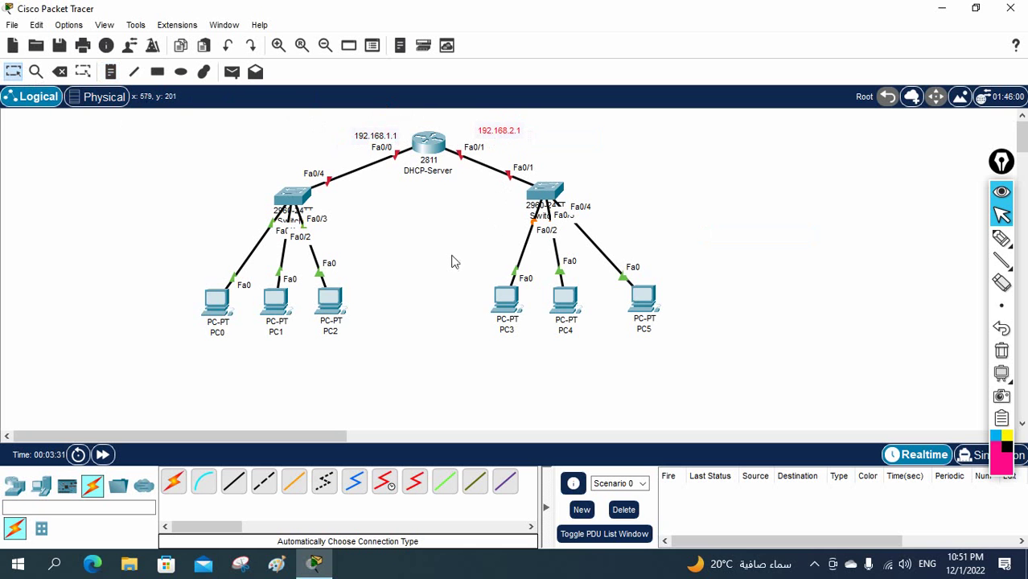
Move the whole topology, including the address notes, to the left side of the workspace
{"action": "left_click_drag", "start_coordinate": [182, 114], "coordinate": [732, 361]}
{"action": "left_click_drag", "start_coordinate": [432, 150], "coordinate": [238, 157]}
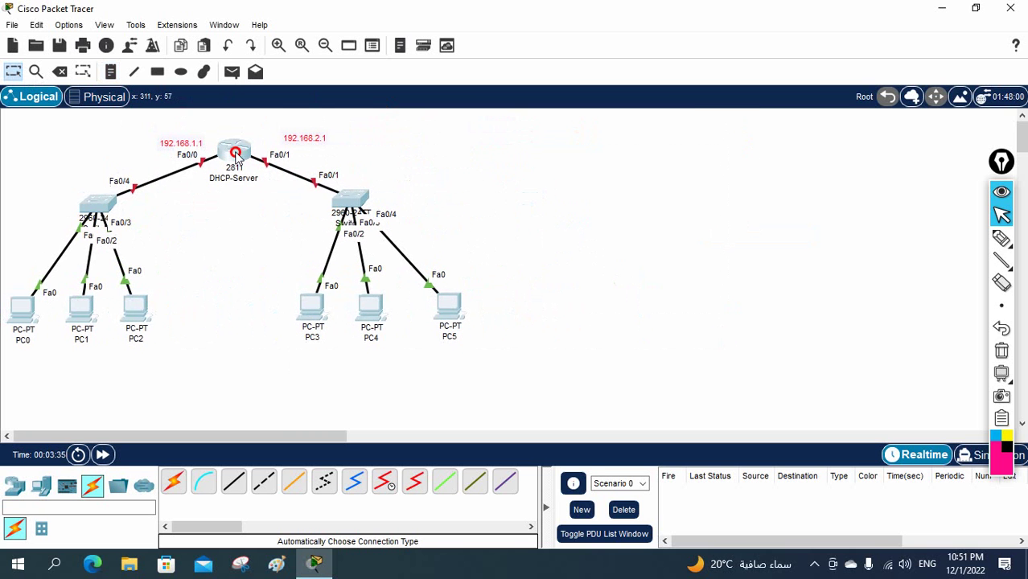
{"action": "left_click", "coordinate": [591, 274]}
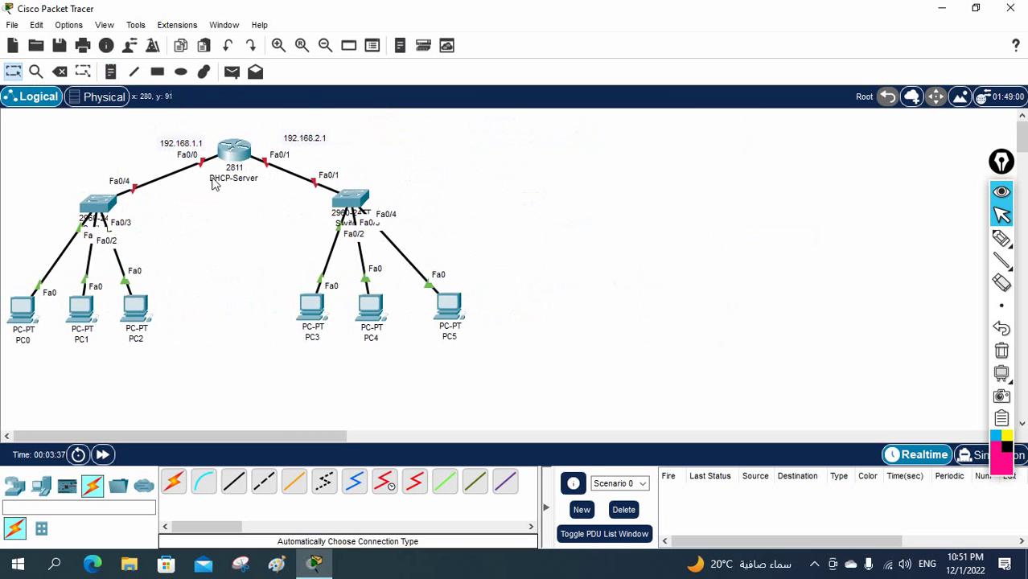
Open the DHCP-Server router's command line, widen its window and arrange it beside the visible router topology
{"action": "left_click", "coordinate": [232, 158]}
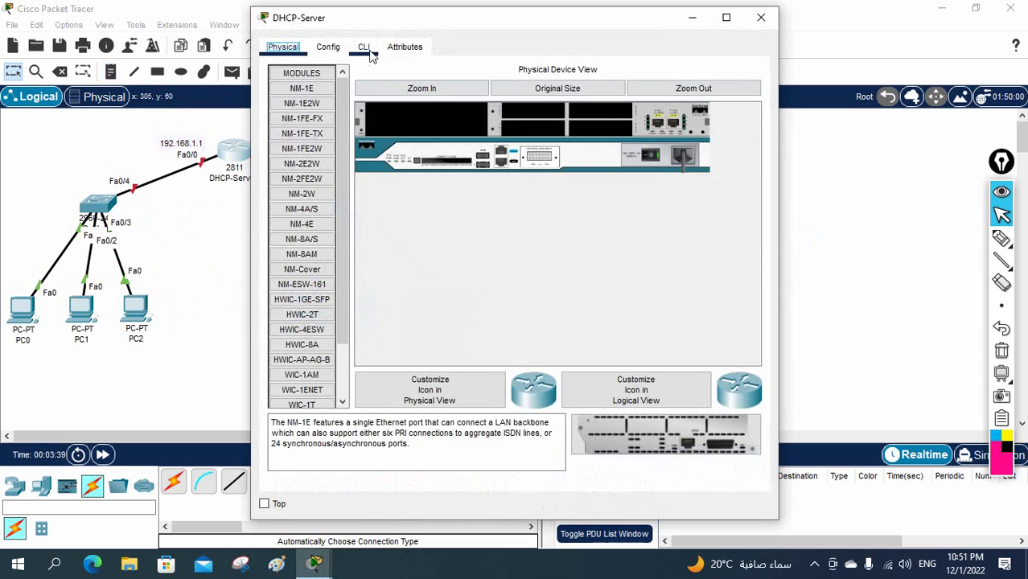
{"action": "left_click", "coordinate": [364, 47]}
{"action": "left_click_drag", "start_coordinate": [779, 195], "coordinate": [974, 199]}
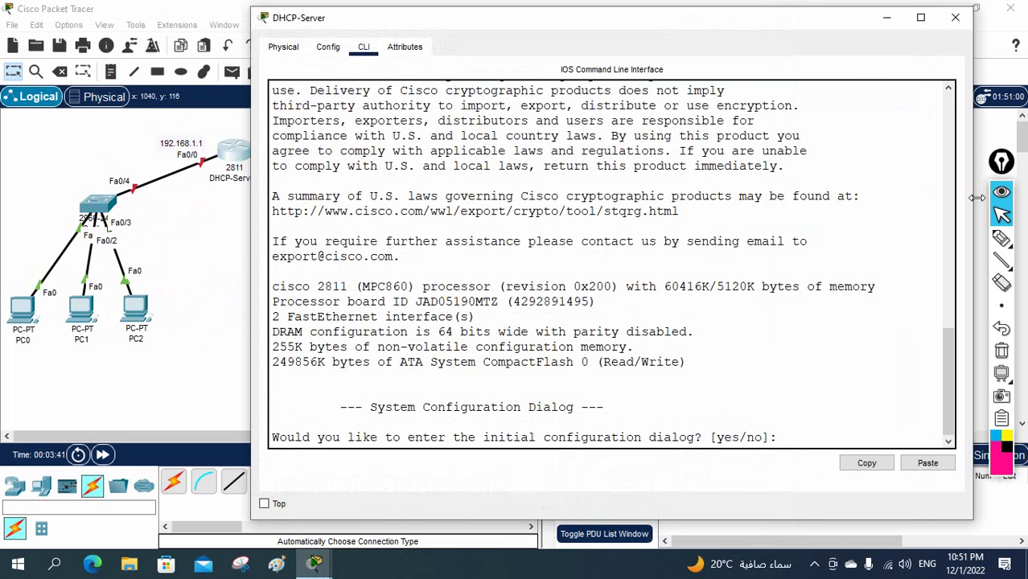
{"action": "left_click_drag", "start_coordinate": [632, 40], "coordinate": [800, 61]}
{"action": "left_click_drag", "start_coordinate": [304, 436], "coordinate": [347, 434]}
{"action": "left_click", "coordinate": [121, 153]}
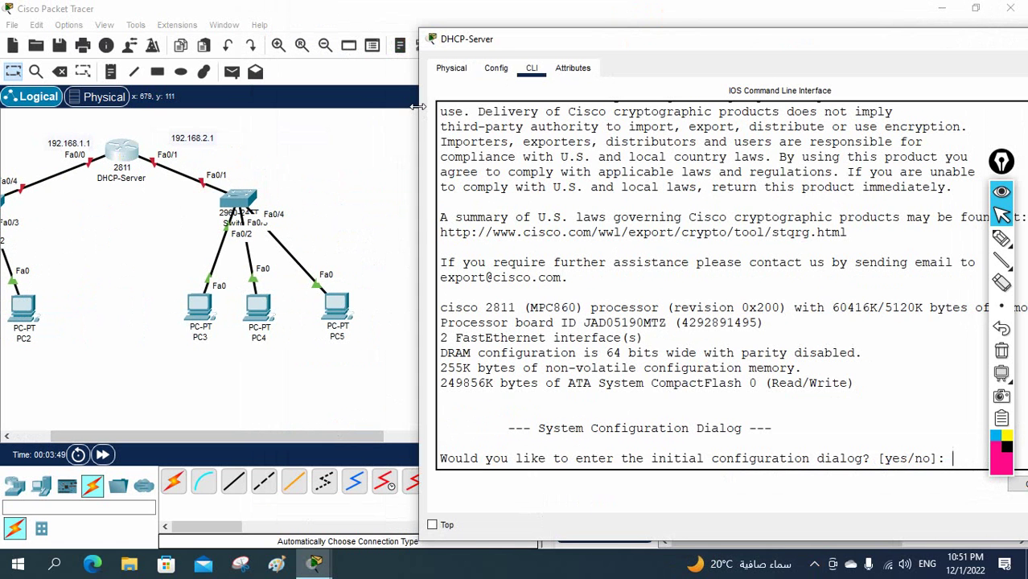
{"action": "left_click_drag", "start_coordinate": [419, 108], "coordinate": [334, 106]}
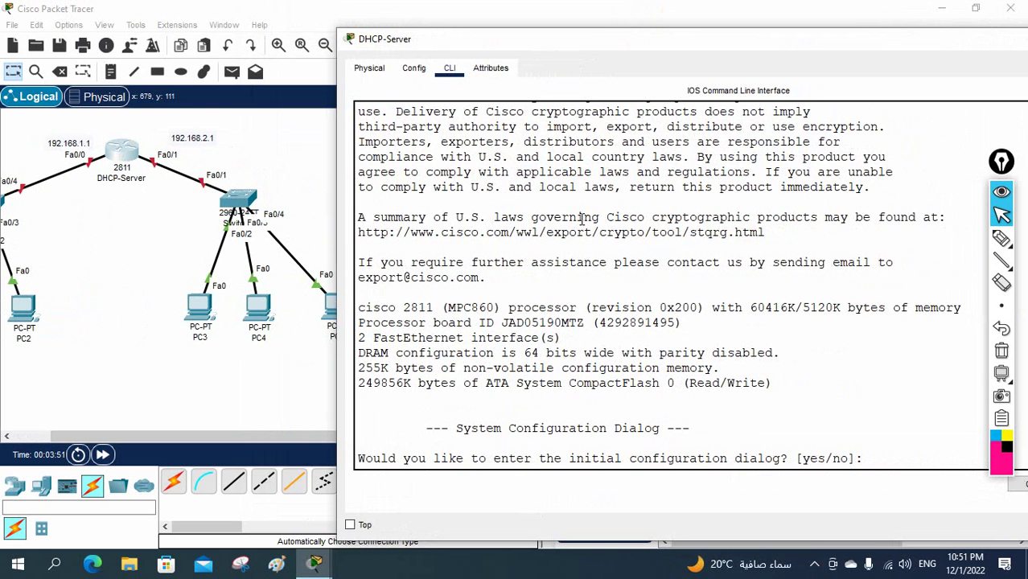
Answer no to the router's initial configuration dialog and start the command prompt
{"action": "type", "text": "no"}
{"action": "key", "text": "Return"}
{"action": "key", "text": "Return"}
{"action": "key", "text": "Return"}
{"action": "key", "text": "Return"}
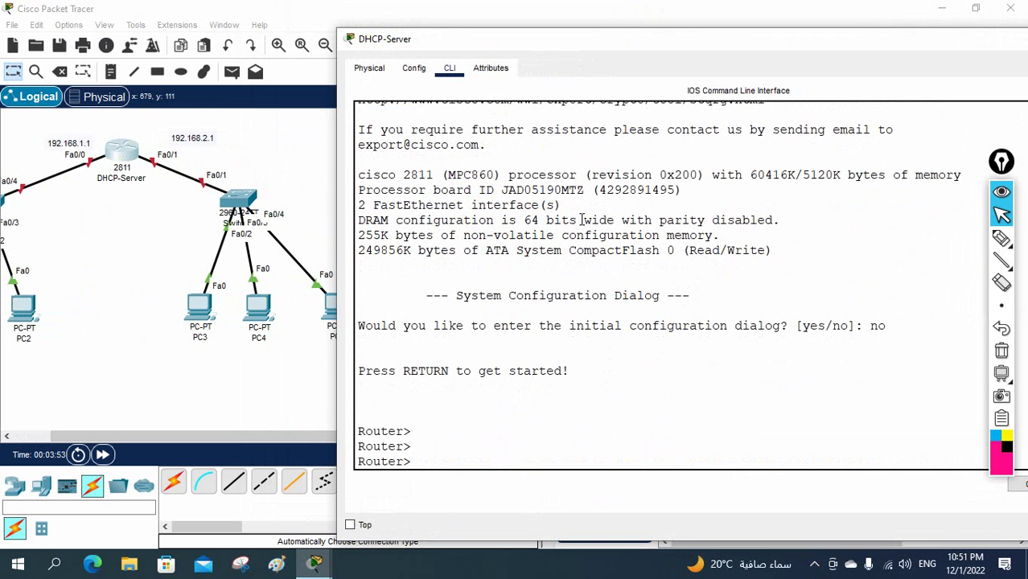
Enter privileged mode with en and global configuration mode with config t on the router
{"action": "type", "text": "en"}
{"action": "key", "text": "Return"}
{"action": "type", "text": "co"}
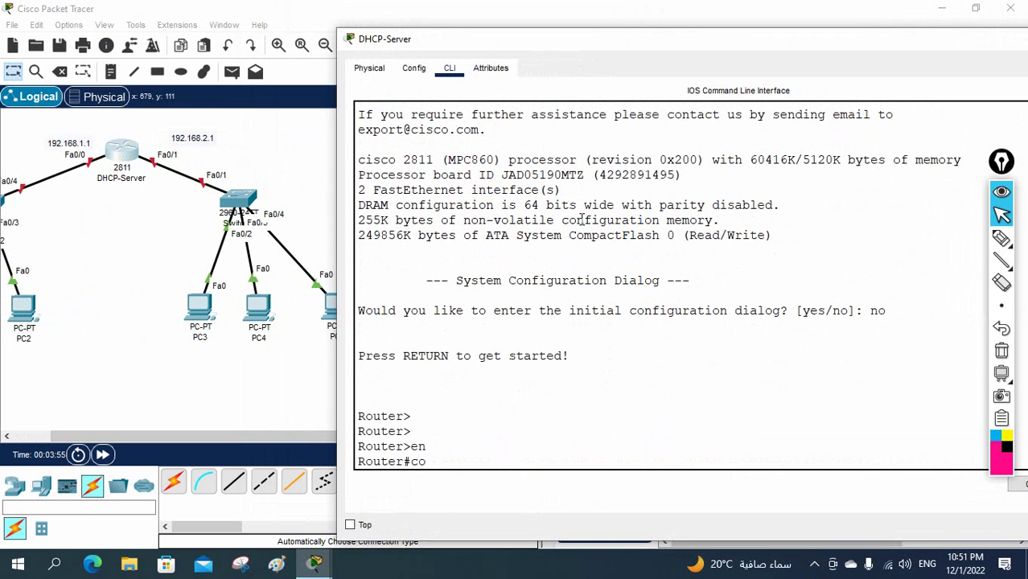
{"action": "type", "text": "nfig t"}
{"action": "key", "text": "Return"}
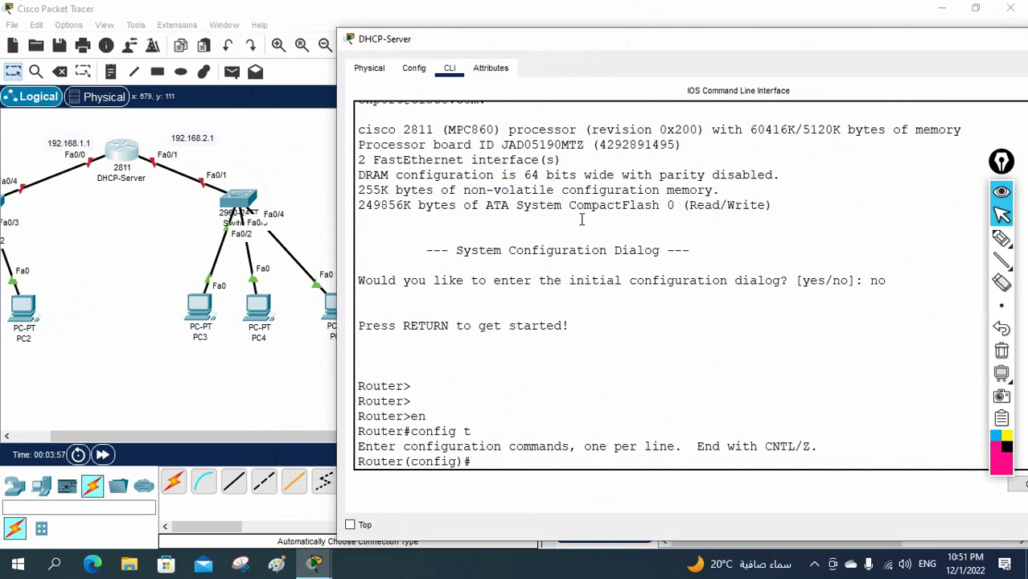
{"action": "key", "text": "Return"}
{"action": "key", "text": "Return"}
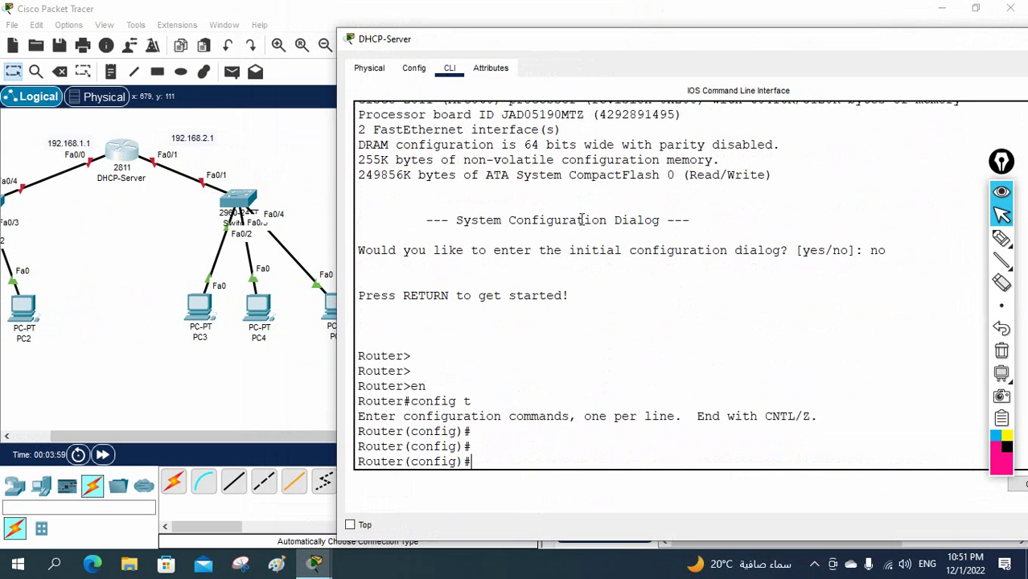
Set the router's hostname to dhcp-server
{"action": "type", "text": "host"}
{"action": "key", "text": "Tab"}
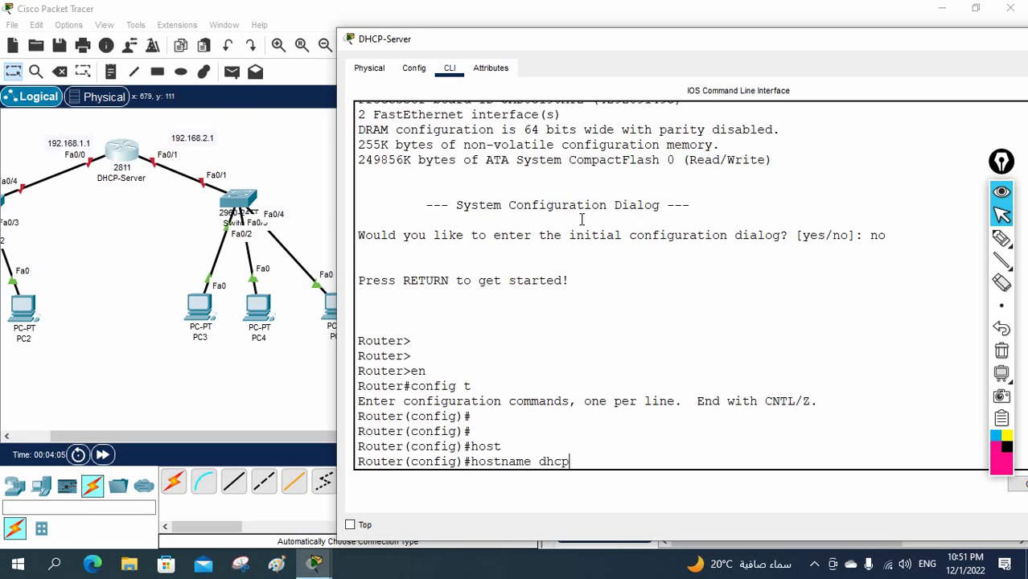
{"action": "type", "text": "dhcp-server"}
{"action": "key", "text": "Return"}
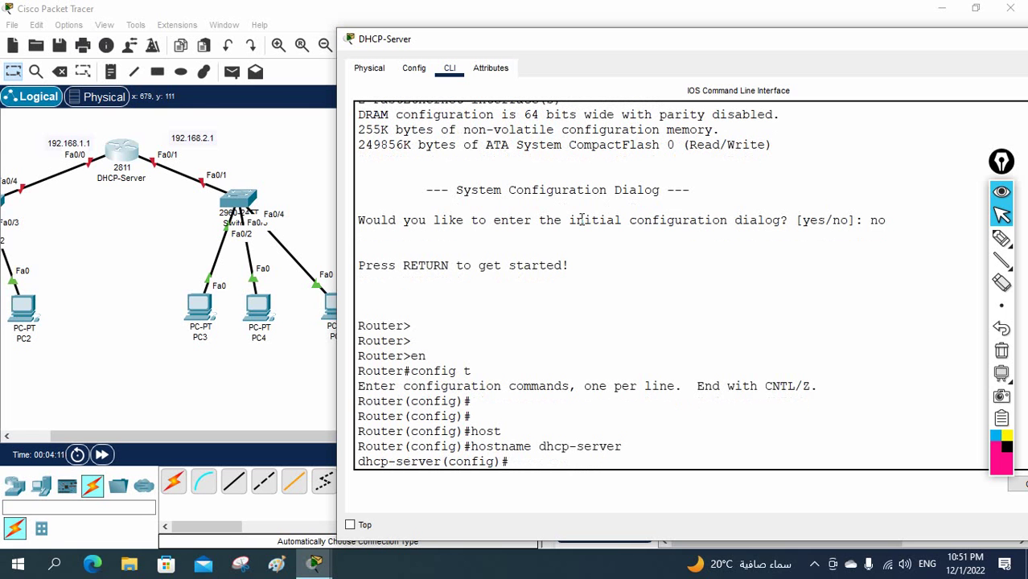
Configure interface f0/0 with IP address 192.168.1.1 and mask 255.255.255.0, and enable it with no sh
{"action": "type", "text": "i"}
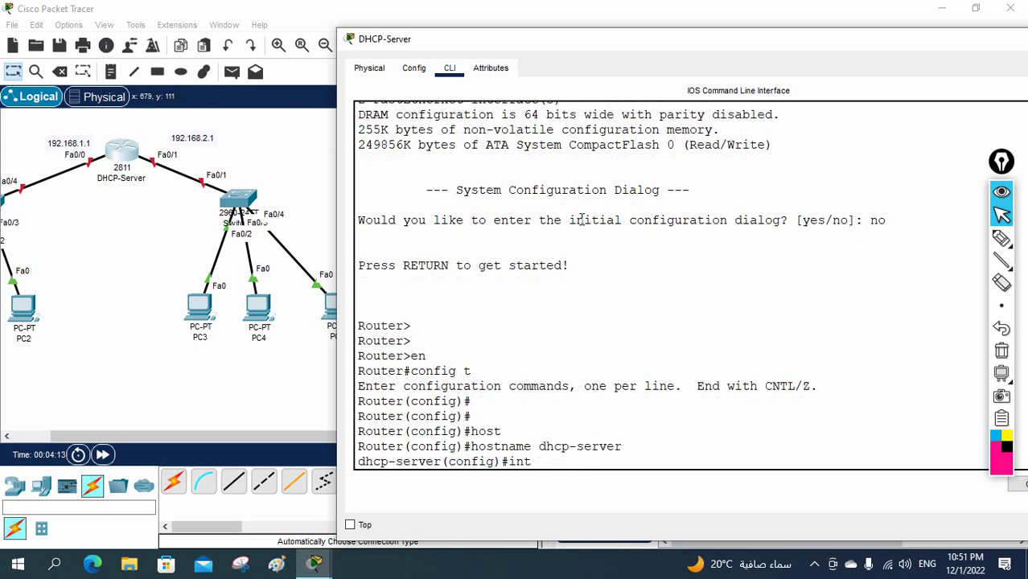
{"action": "type", "text": "nt f0/0"}
{"action": "key", "text": "Return"}
{"action": "type", "text": "ip add 1"}
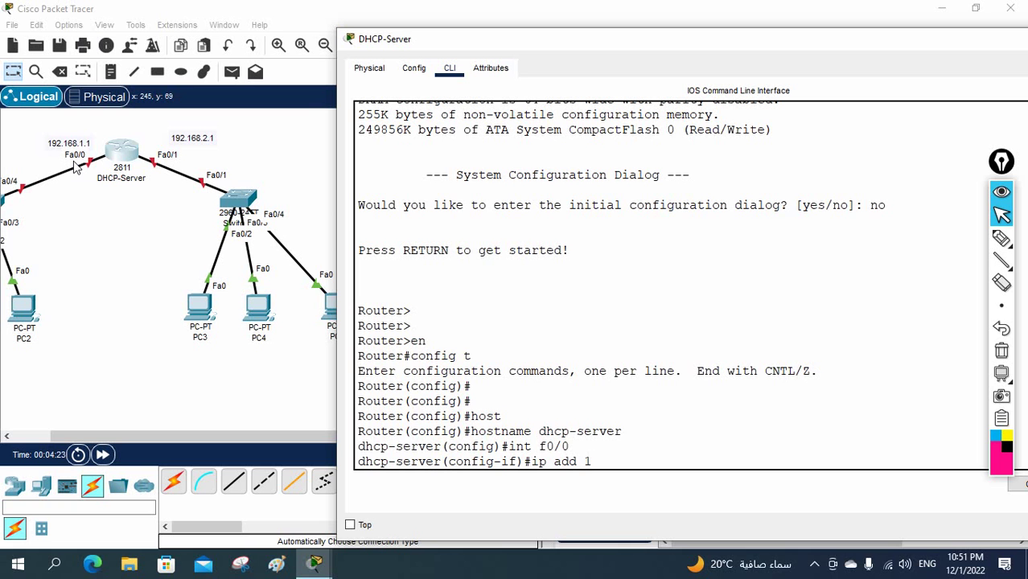
{"action": "type", "text": "92.168.1.1 255"}
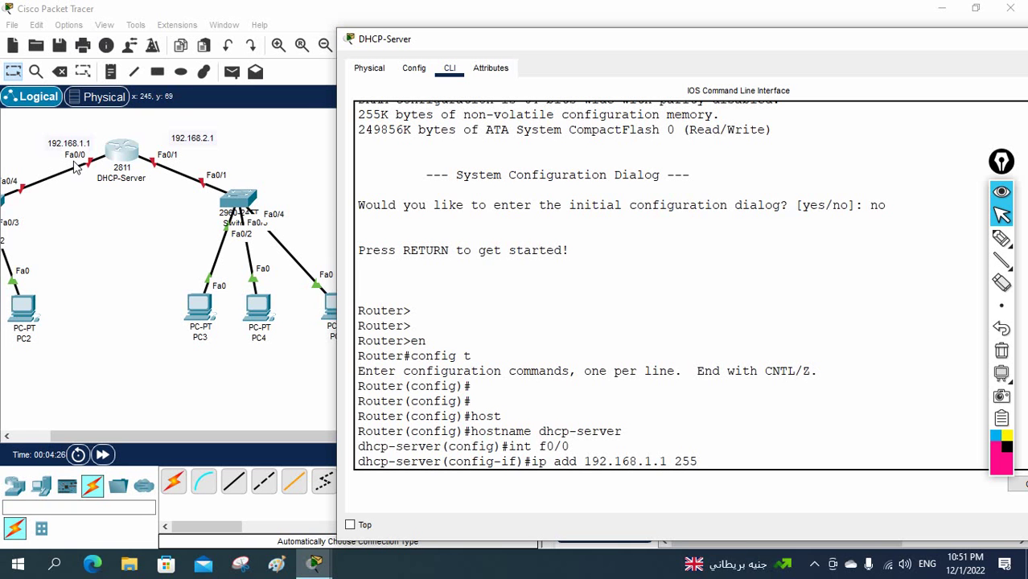
{"action": "type", "text": ".255.255.0"}
{"action": "key", "text": "Return"}
{"action": "type", "text": "no sh"}
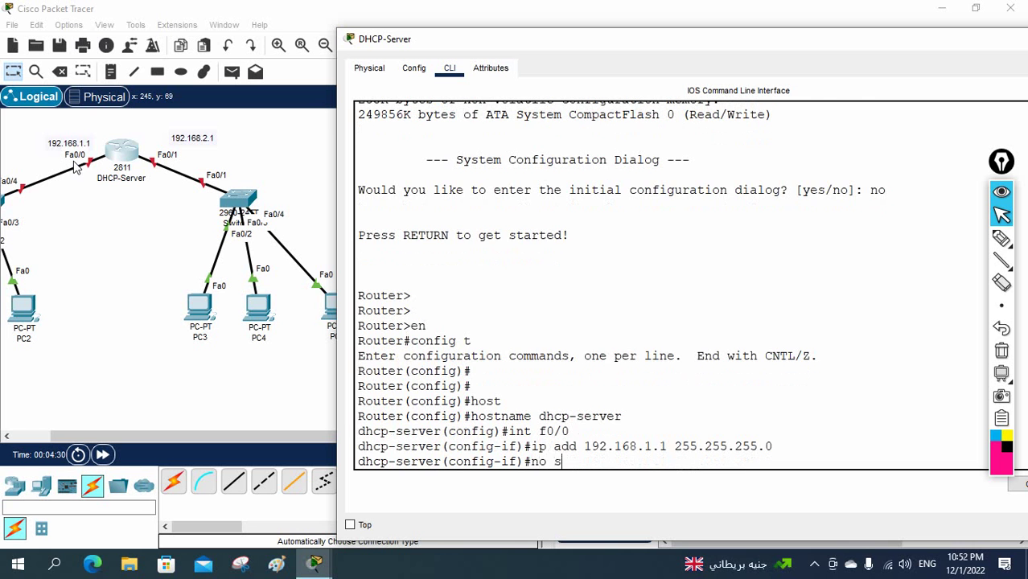
{"action": "key", "text": "Return"}
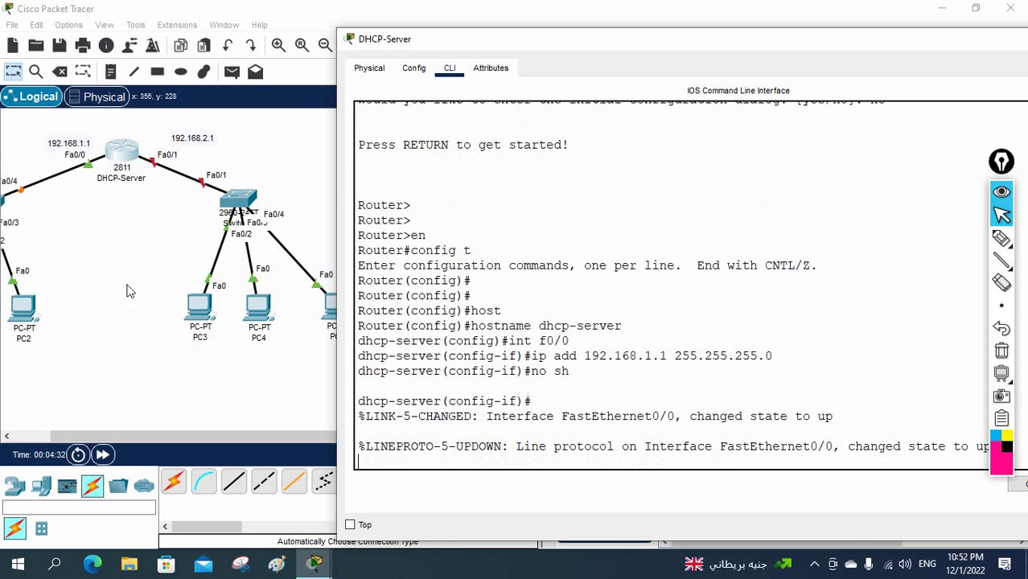
{"action": "left_click_drag", "start_coordinate": [770, 356], "coordinate": [668, 356]}
{"action": "left_click", "coordinate": [586, 355]}
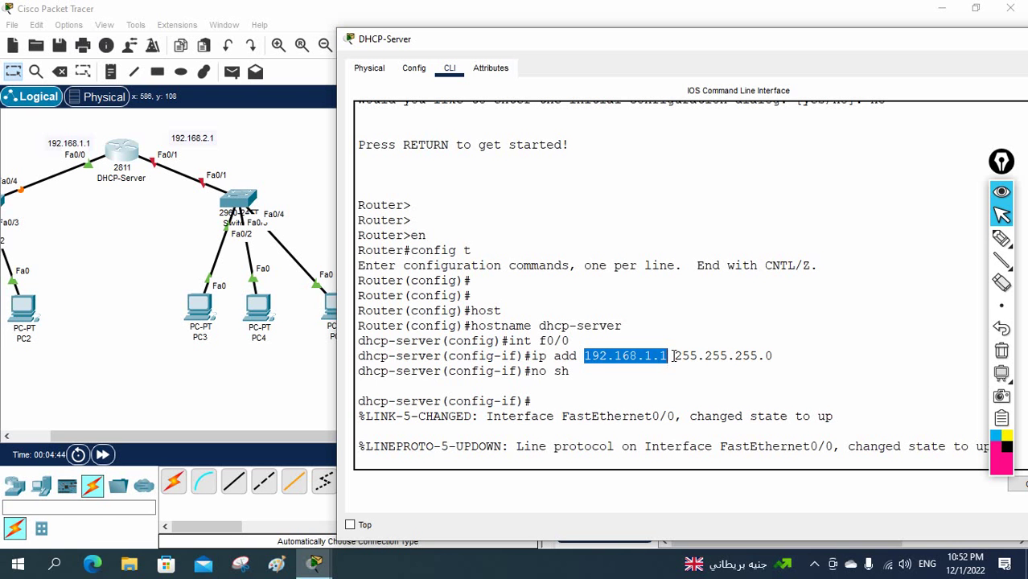
{"action": "left_click_drag", "start_coordinate": [674, 355], "coordinate": [771, 356]}
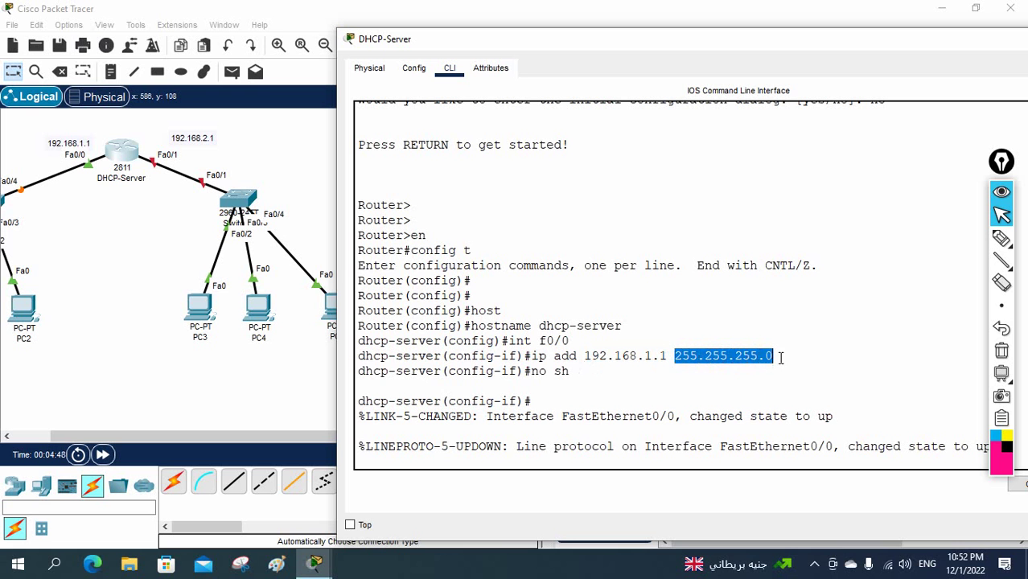
{"action": "left_click", "coordinate": [780, 358]}
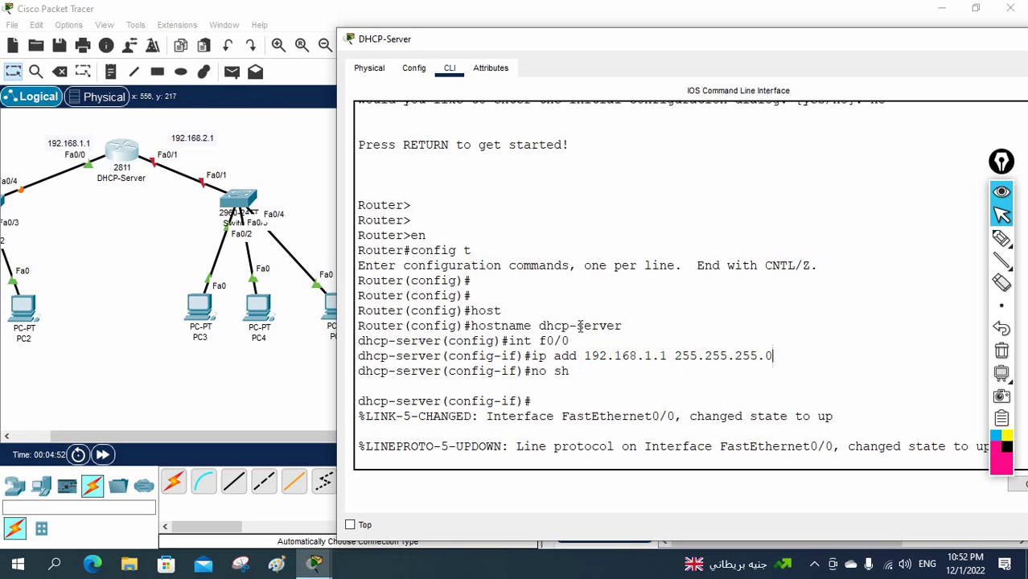
Configure interface f0/1 with IP address 192.168.2.1 and mask 255.255.255.0, and enable it with no sh
{"action": "key", "text": "Return"}
{"action": "key", "text": "Return"}
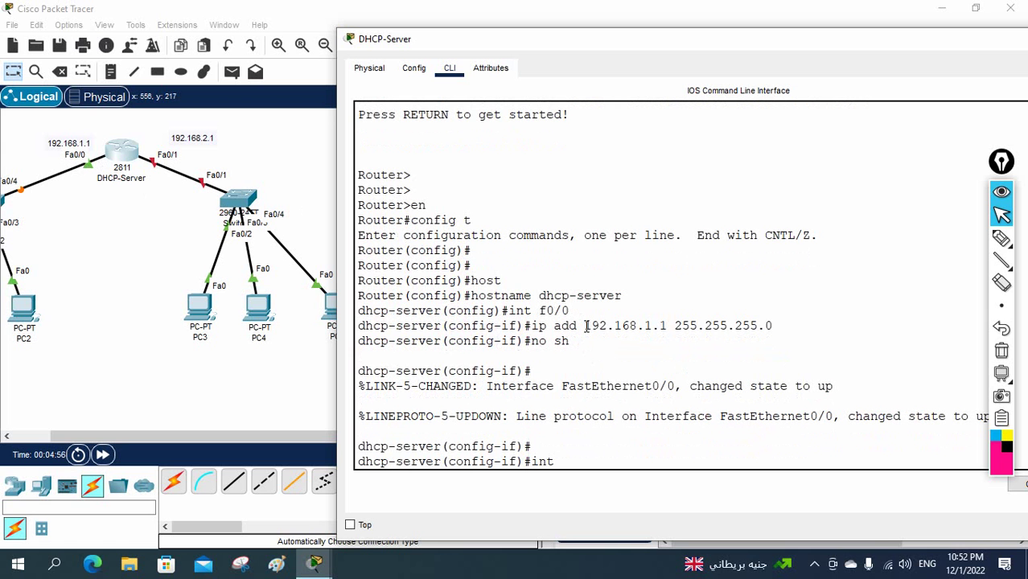
{"action": "type", "text": "int f0/1"}
{"action": "key", "text": "Return"}
{"action": "type", "text": "ip "}
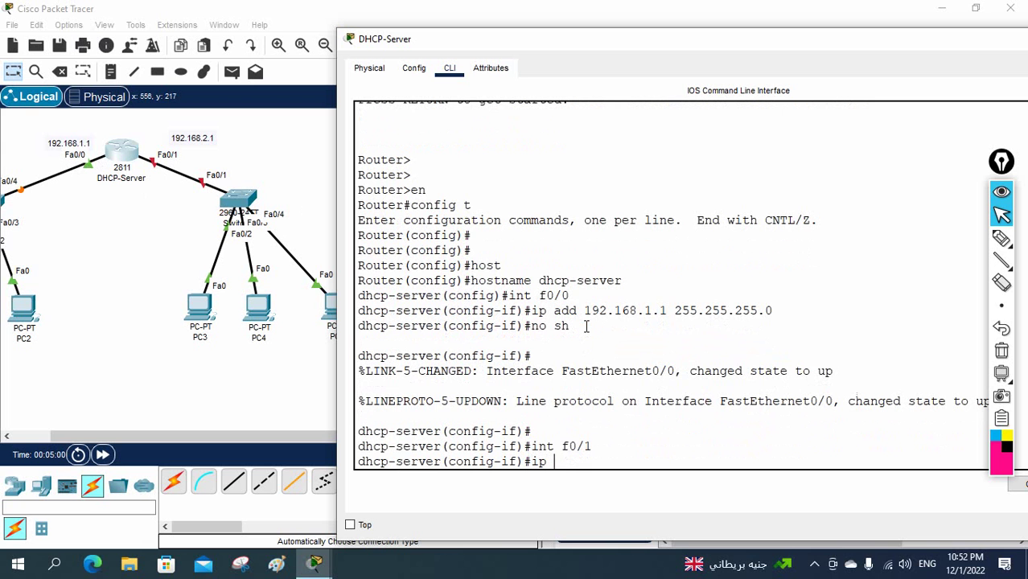
{"action": "type", "text": "add 192.168.2."}
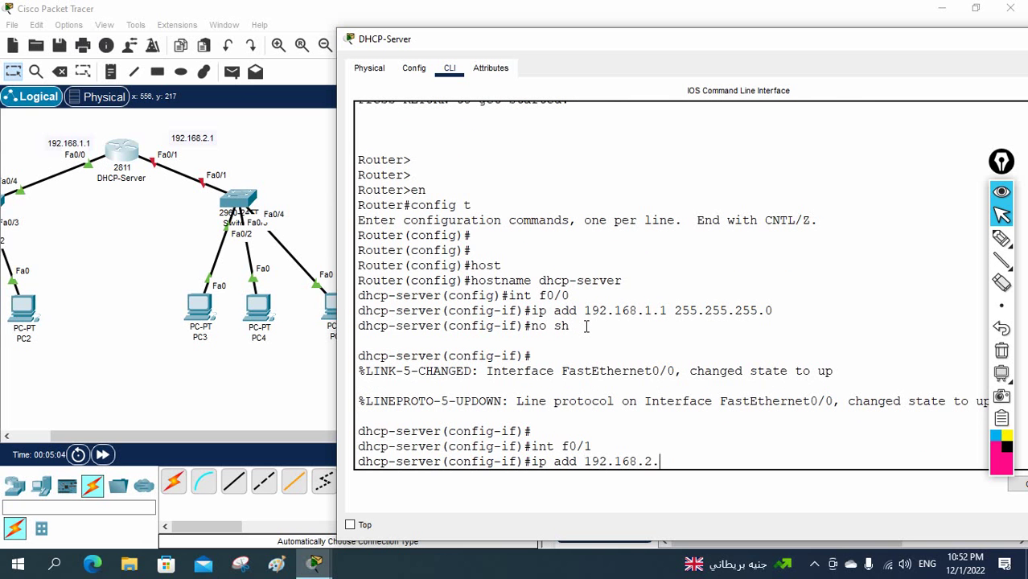
{"action": "type", "text": "1 255.255.255.0"}
{"action": "key", "text": "Return"}
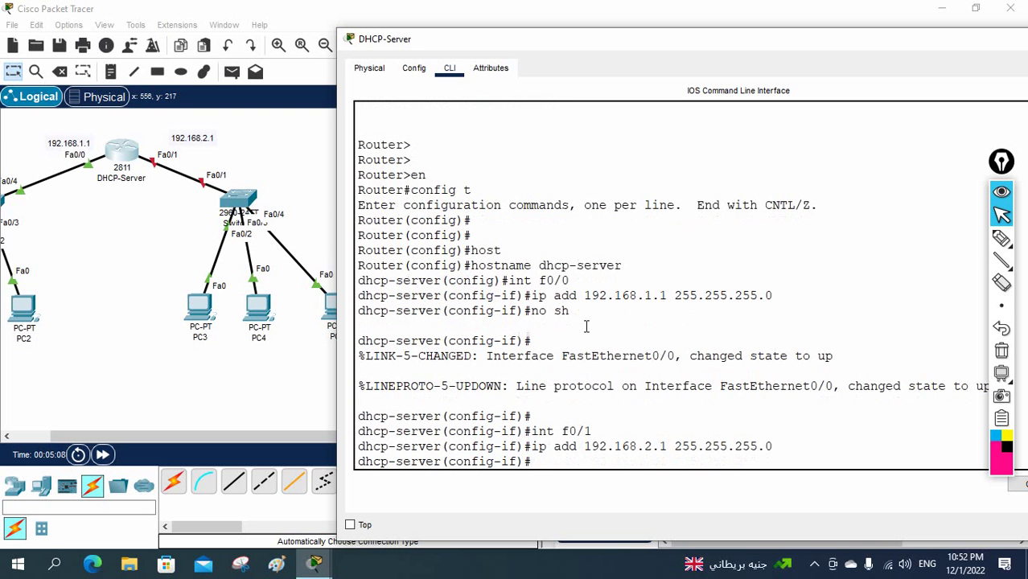
{"action": "type", "text": "no sh"}
{"action": "key", "text": "Return"}
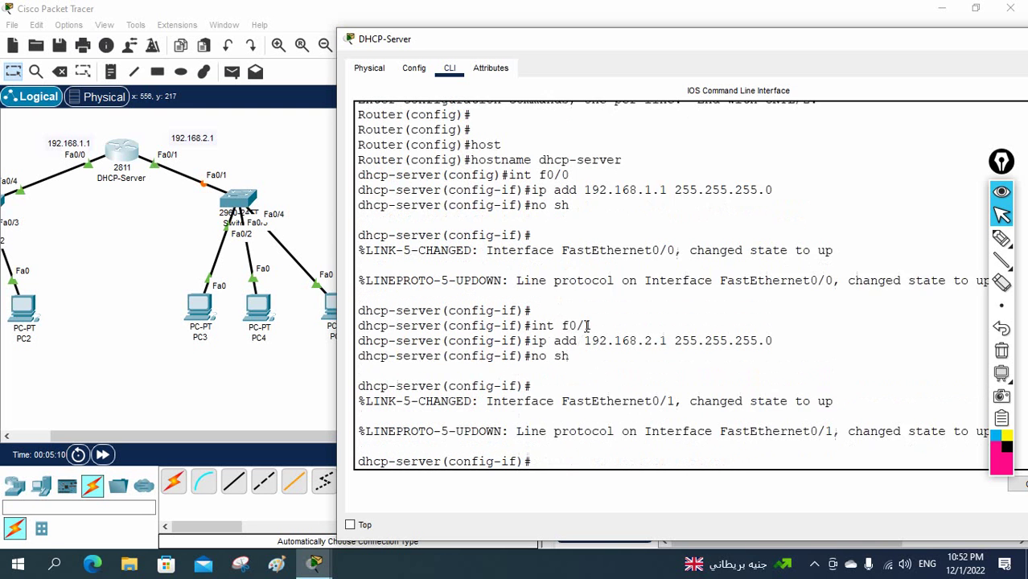
Exit interface configuration mode and check the router's interface addresses and status with do sh ip int br
{"action": "key", "text": "Return"}
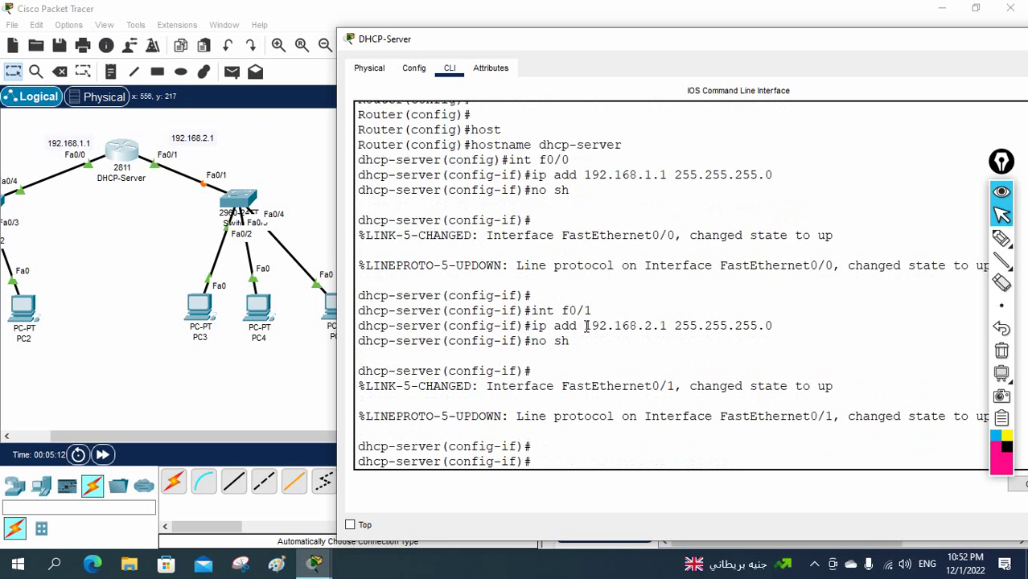
{"action": "key", "text": "Return"}
{"action": "key", "text": "Return"}
{"action": "key", "text": "Return"}
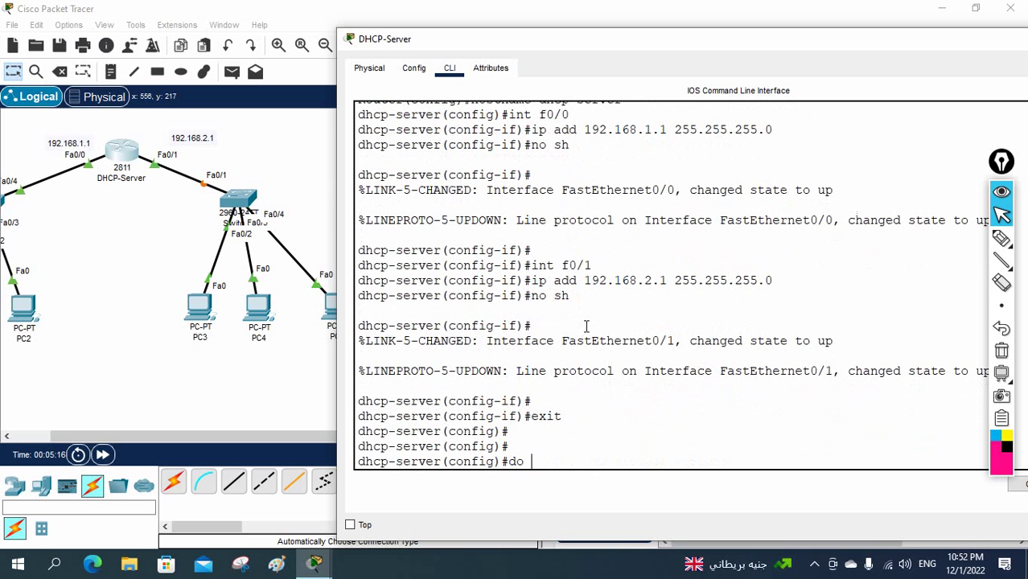
{"action": "type", "text": "do sh p"}
{"action": "key", "text": "BackSpace"}
{"action": "type", "text": "ip int br"}
{"action": "key", "text": "Return"}
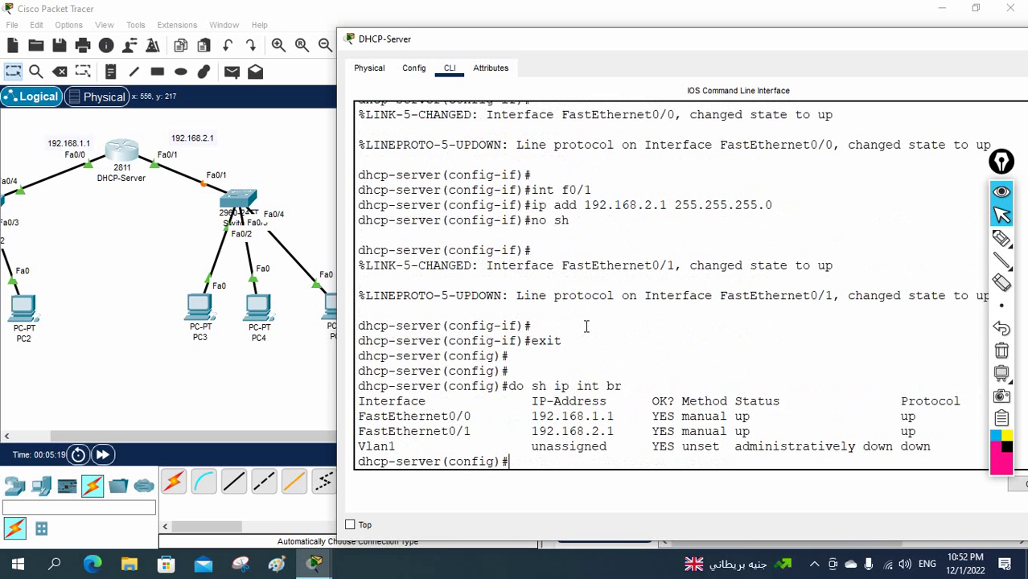
{"action": "left_click_drag", "start_coordinate": [931, 432], "coordinate": [362, 420]}
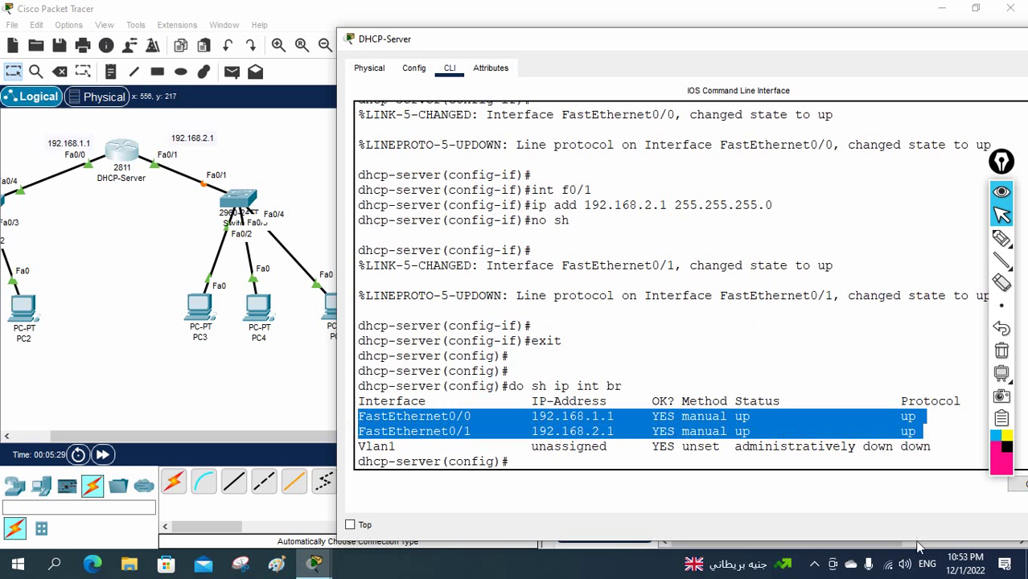
Bring both networks into view, reopen the DHCP-Server command line and move its window clear of the topology
{"action": "left_click", "coordinate": [297, 157]}
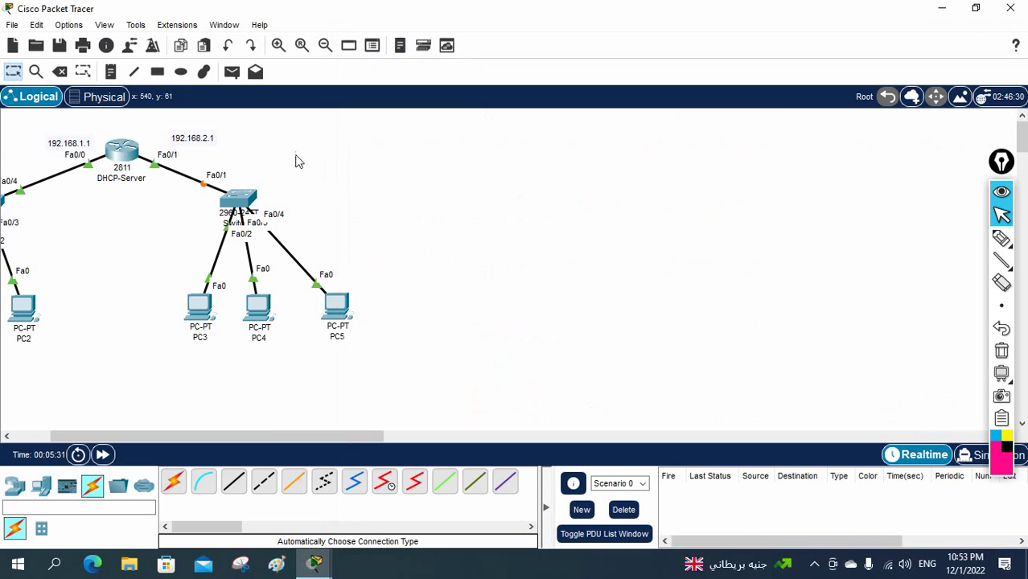
{"action": "left_click_drag", "start_coordinate": [269, 442], "coordinate": [210, 441]}
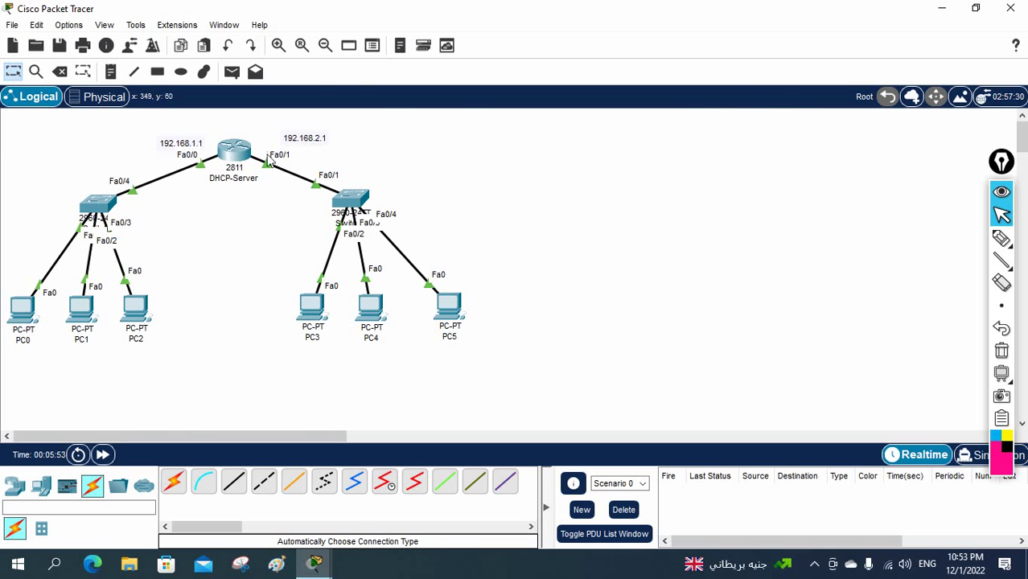
{"action": "left_click", "coordinate": [240, 158]}
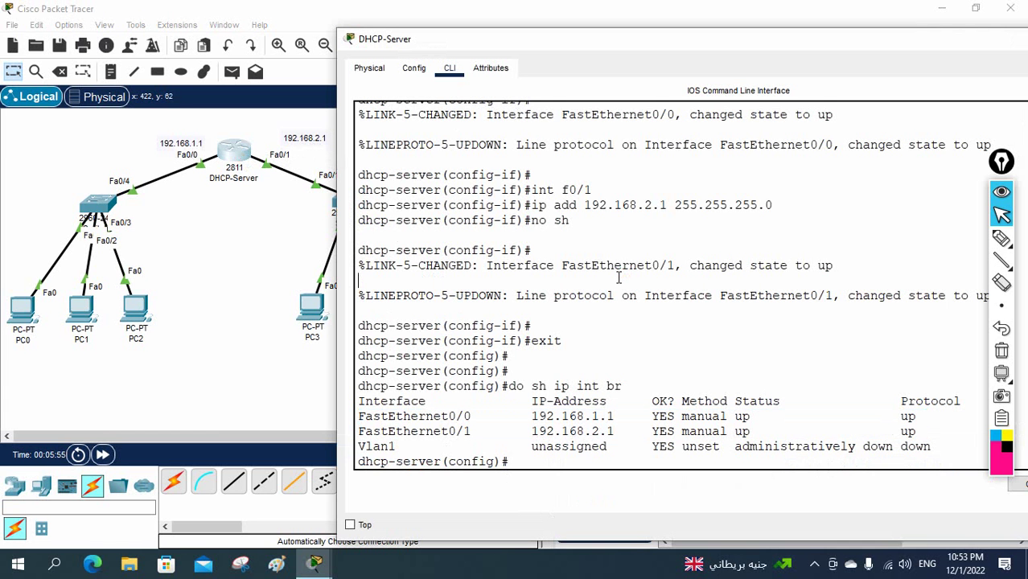
{"action": "key", "text": "Return"}
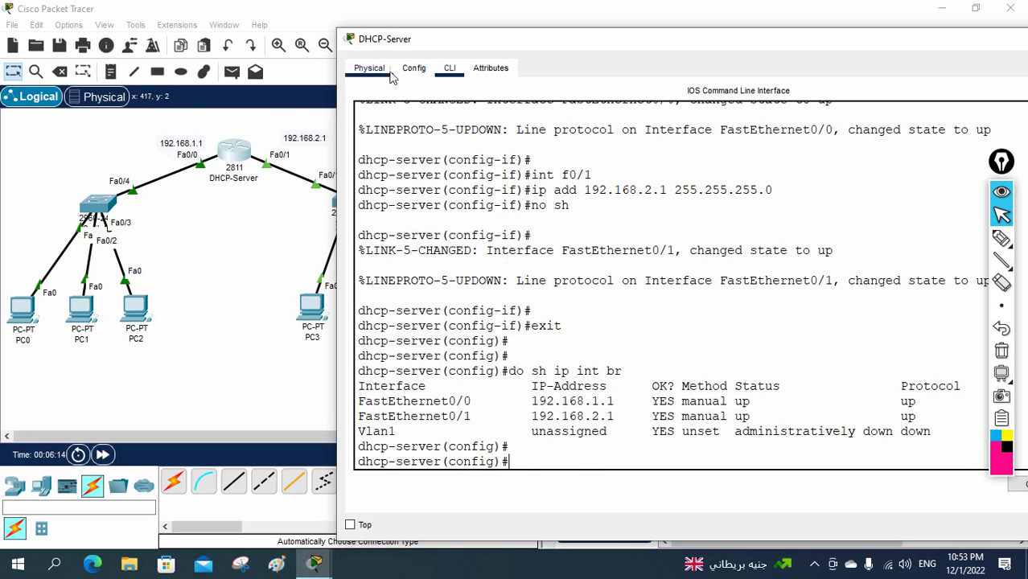
{"action": "left_click_drag", "start_coordinate": [402, 42], "coordinate": [539, 44]}
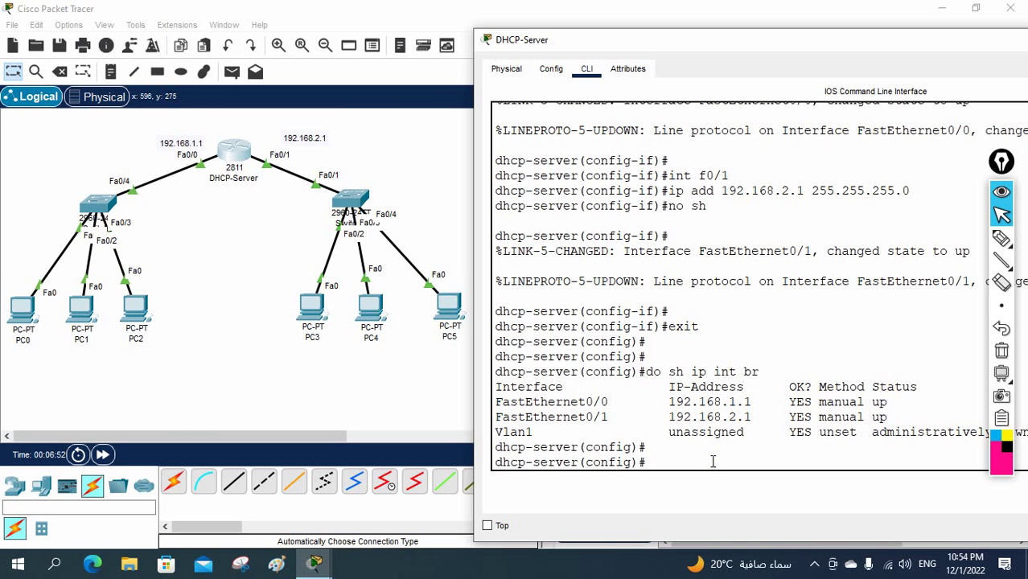
Exclude the f0/0 address 192.168.1.1 from DHCP assignment with ip dhcp excluded-address
{"action": "type", "text": "ip dhcp ex"}
{"action": "key", "text": "Tab"}
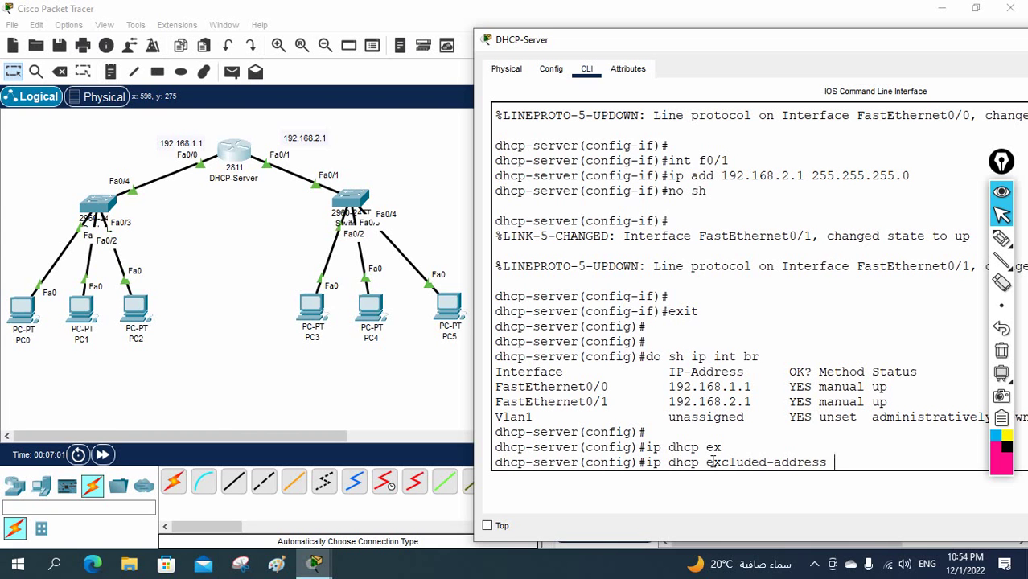
{"action": "type", "text": "192.168.1.1"}
{"action": "key", "text": "Return"}
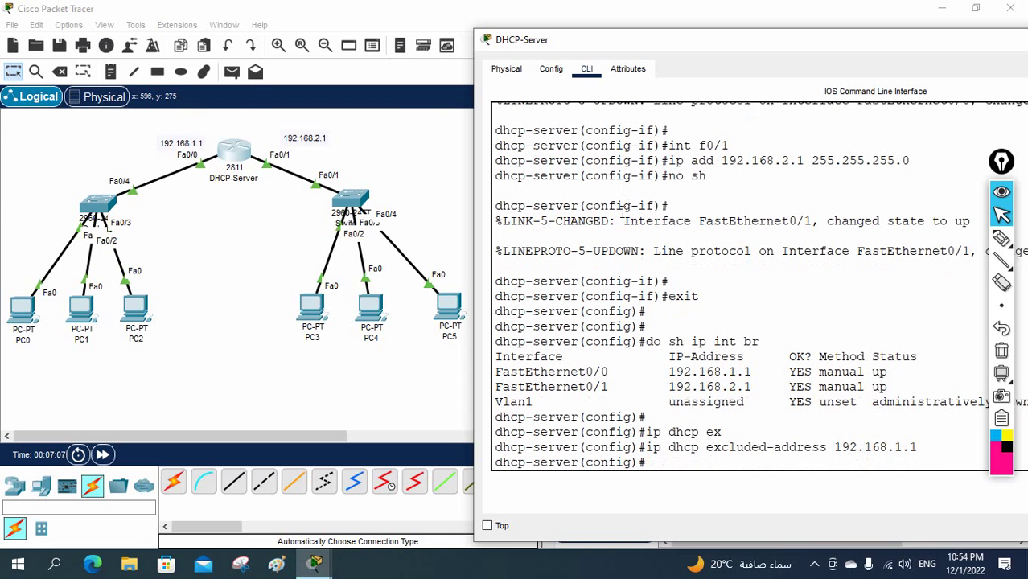
Exclude the f0/1 address 192.168.2.1 from DHCP assignment by reusing and editing the previous command
{"action": "key", "text": "Up"}
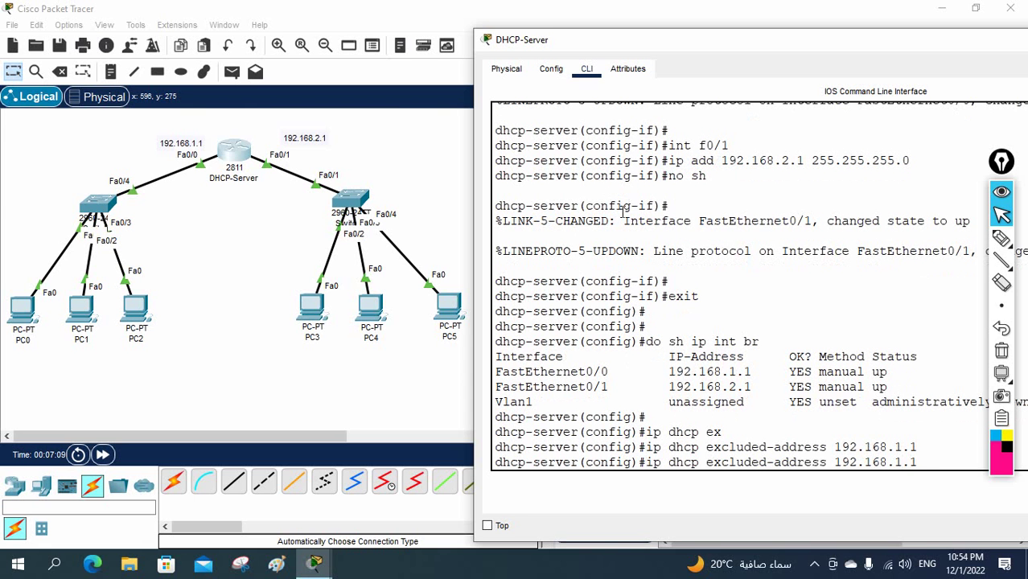
{"action": "key", "text": "Left"}
{"action": "key", "text": "Left"}
{"action": "key", "text": "BackSpace"}
{"action": "type", "text": "2"}
{"action": "key", "text": "Return"}
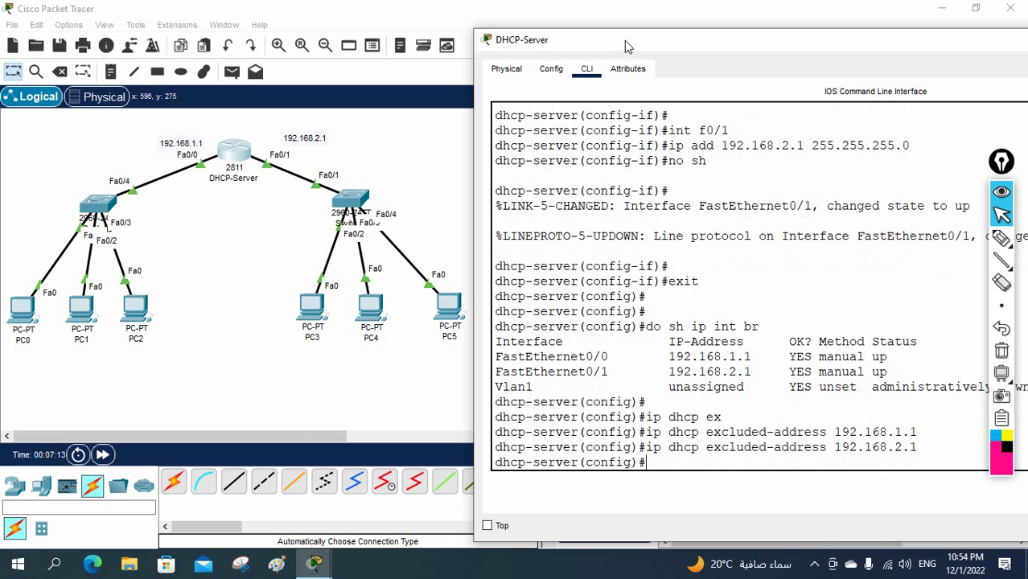
Reposition the DHCP-Server window to show more of its output and move the annotation toolbar off it
{"action": "left_click_drag", "start_coordinate": [627, 46], "coordinate": [577, 48]}
{"action": "mouse_move", "coordinate": [1002, 161]}
{"action": "left_mouse_down"}
{"action": "mouse_move", "coordinate": [327, 147]}
{"action": "mouse_move", "coordinate": [50, 111]}
{"action": "left_mouse_up"}
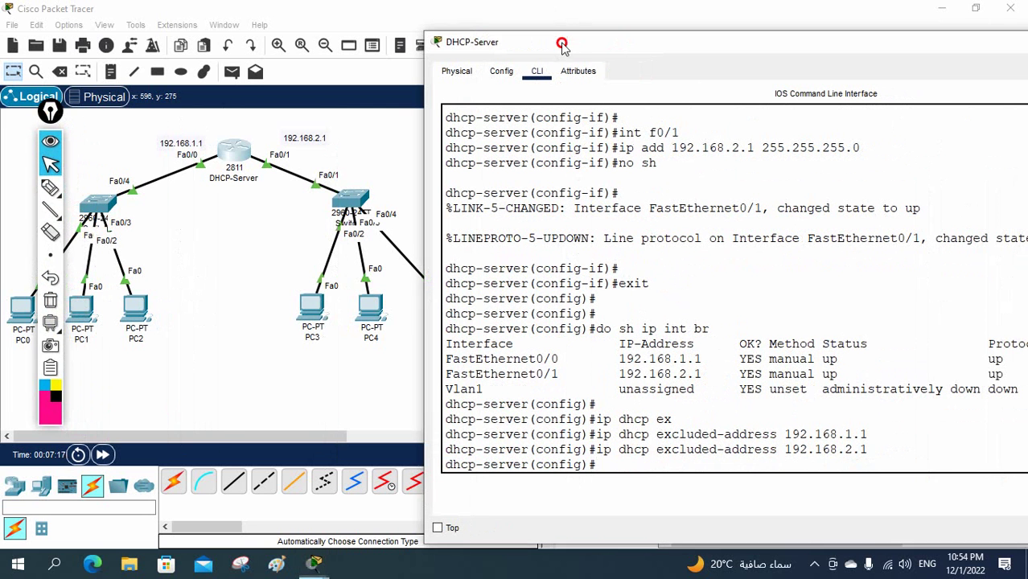
{"action": "left_click_drag", "start_coordinate": [562, 46], "coordinate": [538, 38]}
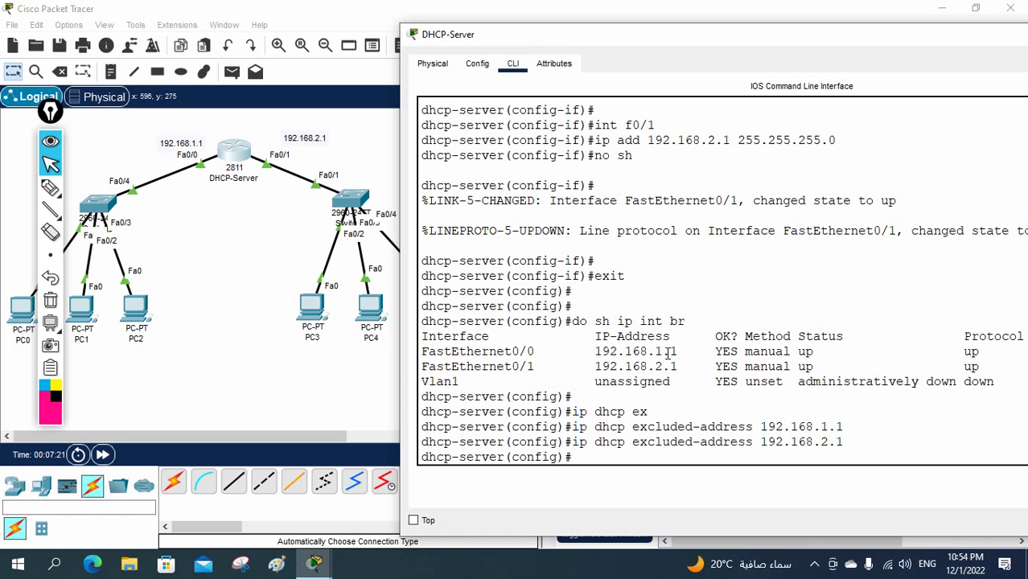
{"action": "left_click_drag", "start_coordinate": [852, 447], "coordinate": [576, 427]}
{"action": "left_click", "coordinate": [661, 439]}
Create a DHCP pool named 192.168.1.1 with ip dhcp pool and enter its configuration mode
{"action": "key", "text": "Return"}
{"action": "key", "text": "Return"}
{"action": "key", "text": "Return"}
{"action": "key", "text": "Return"}
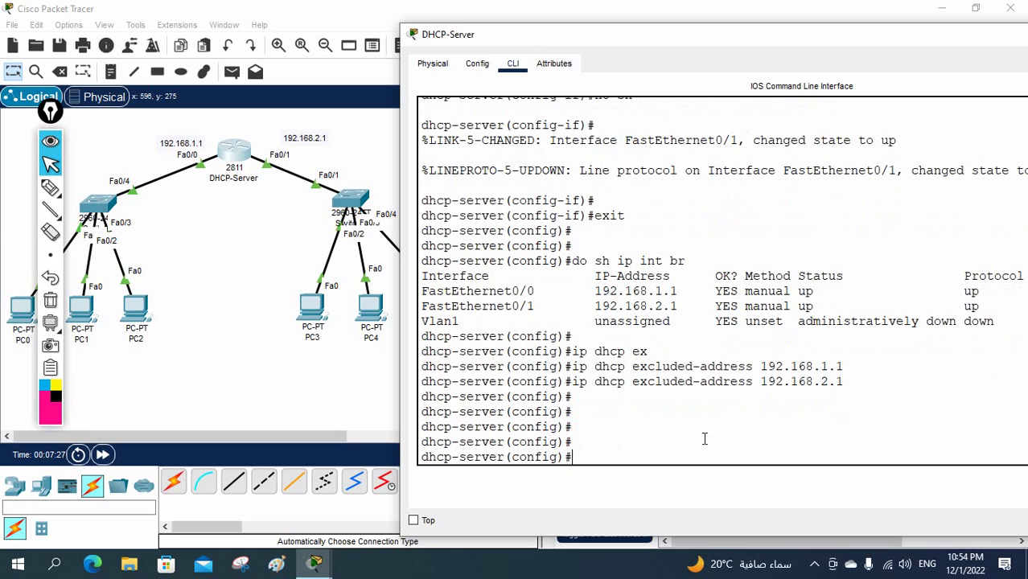
{"action": "type", "text": "ip dhcp pool"}
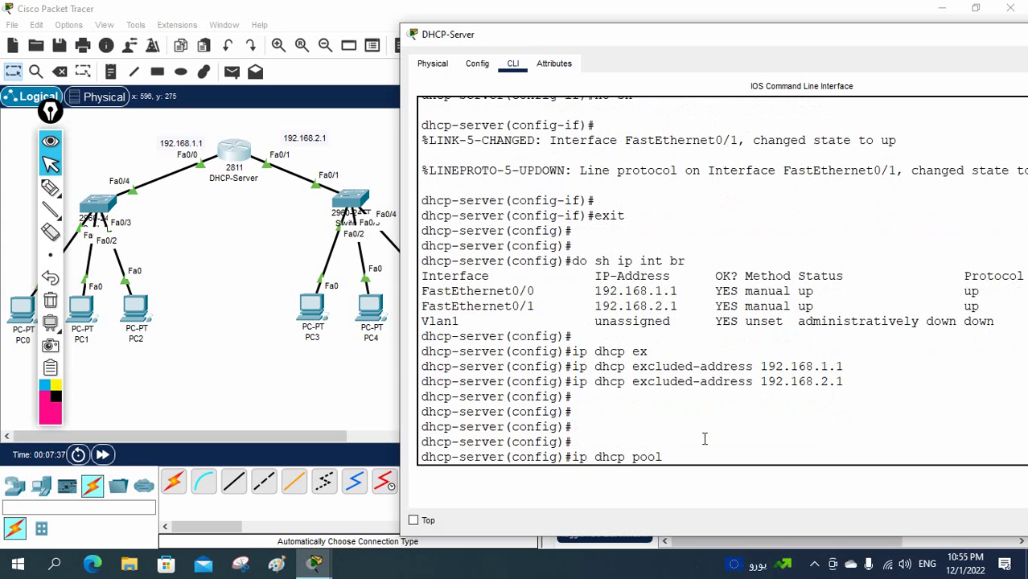
{"action": "type", "text": "192.168.1.1"}
{"action": "key", "text": "Return"}
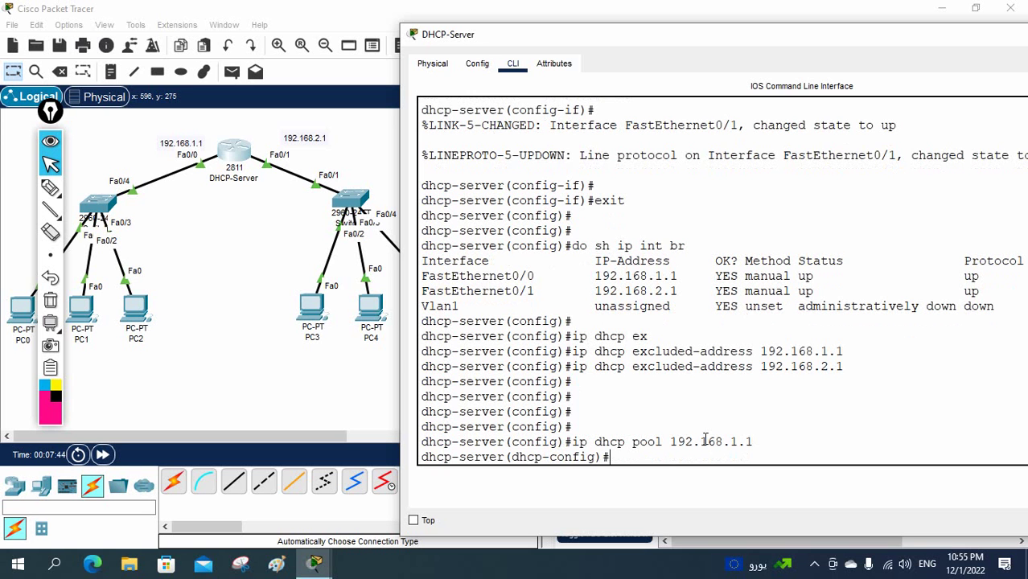
{"action": "left_click_drag", "start_coordinate": [754, 442], "coordinate": [660, 442]}
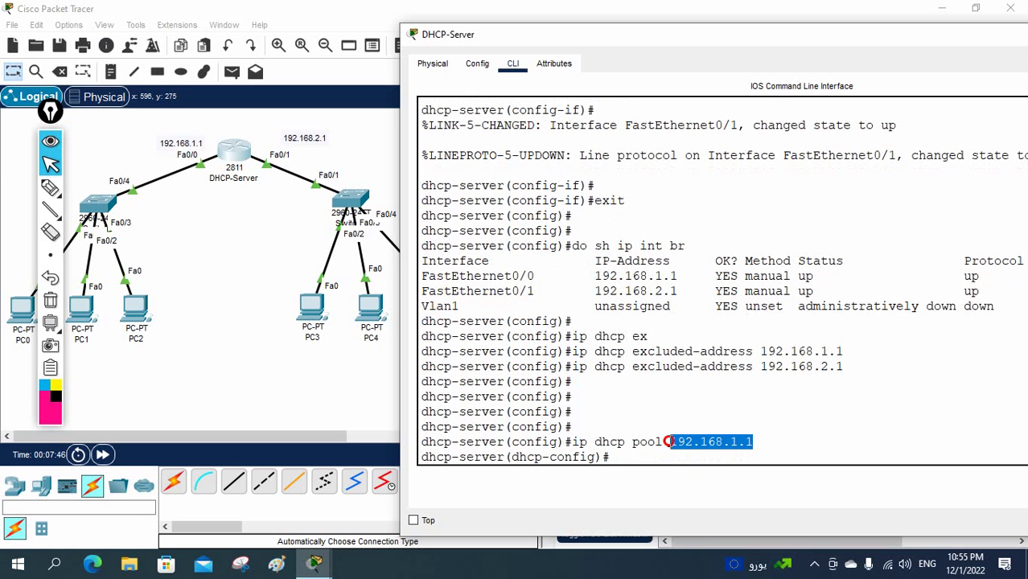
{"action": "left_click", "coordinate": [672, 443]}
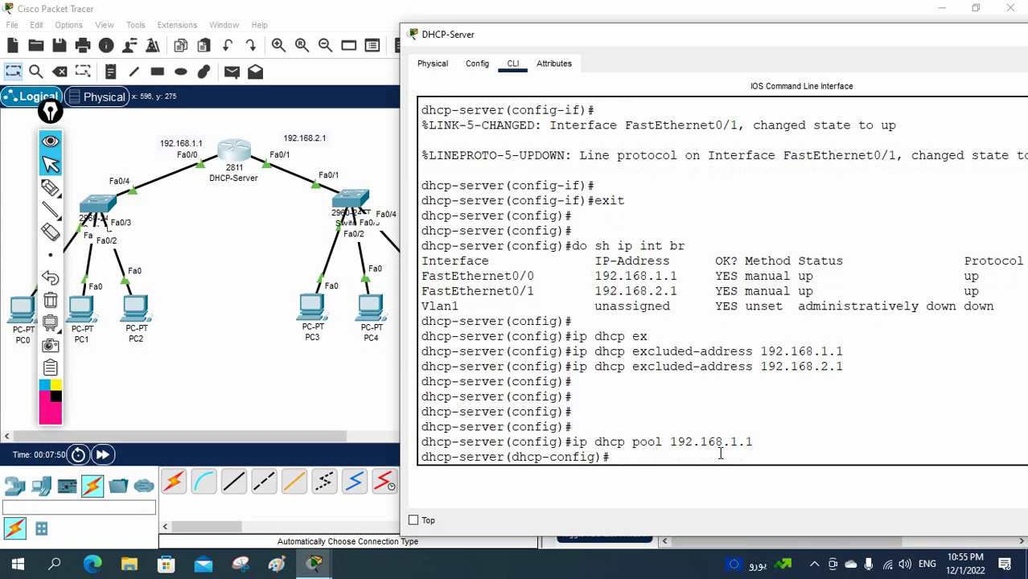
Set the first DHCP pool's network to 192.168.1.0 with subnet mask 255.255.255.0 using the network command
{"action": "type", "text": "net"}
{"action": "key", "text": "Tab"}
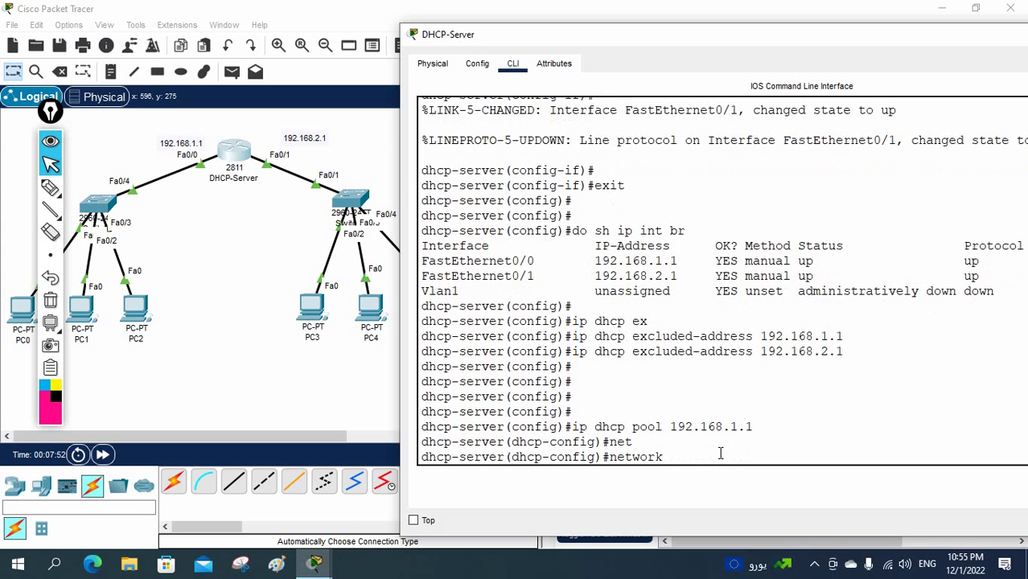
{"action": "type", "text": "192.168.1.0 255.255"}
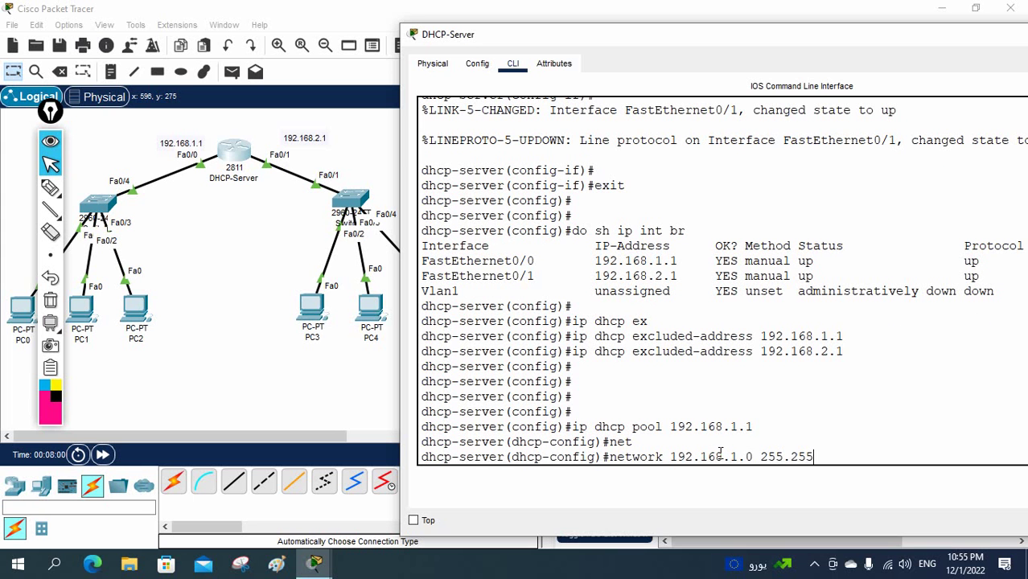
{"action": "type", "text": ".255"}
{"action": "key", "text": "Return"}
{"action": "type", "text": "."}
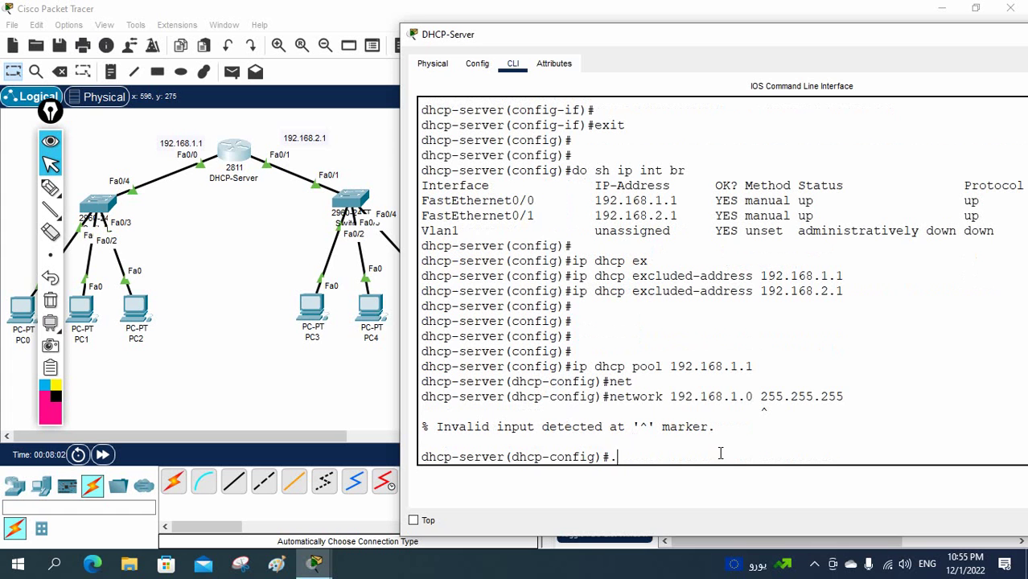
{"action": "key", "text": "Up"}
{"action": "type", "text": ".0"}
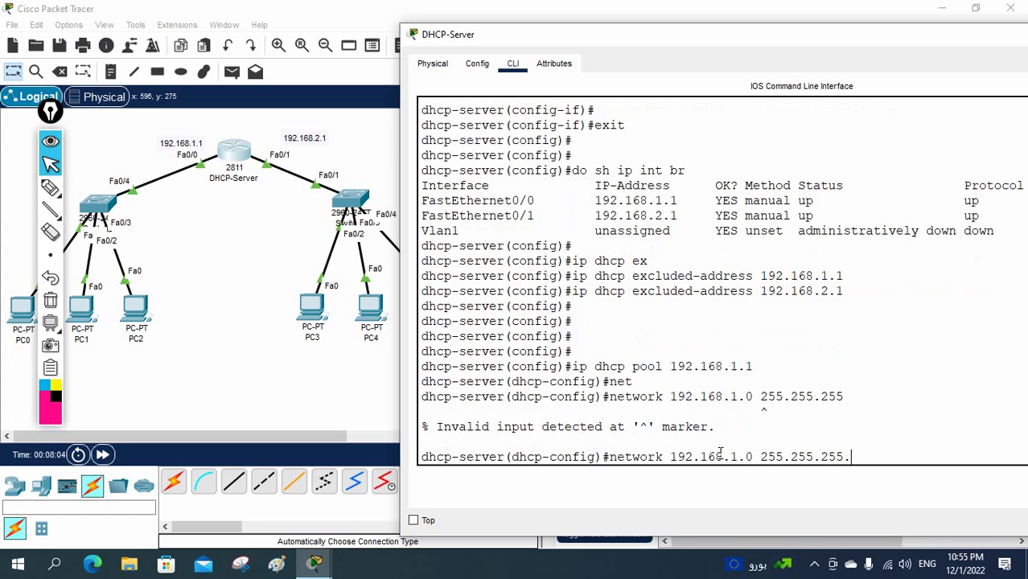
{"action": "key", "text": "Return"}
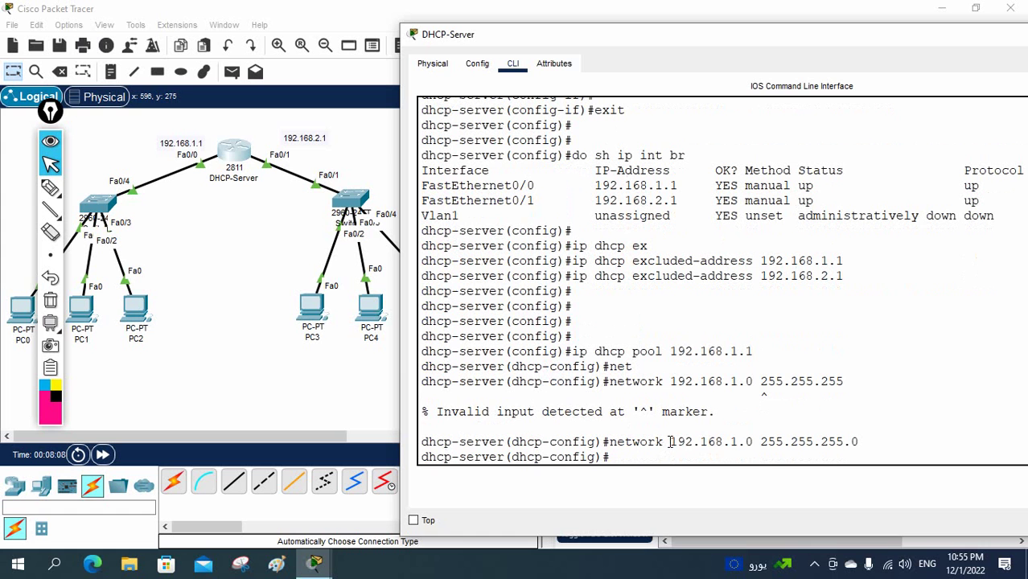
{"action": "left_click_drag", "start_coordinate": [671, 442], "coordinate": [754, 441]}
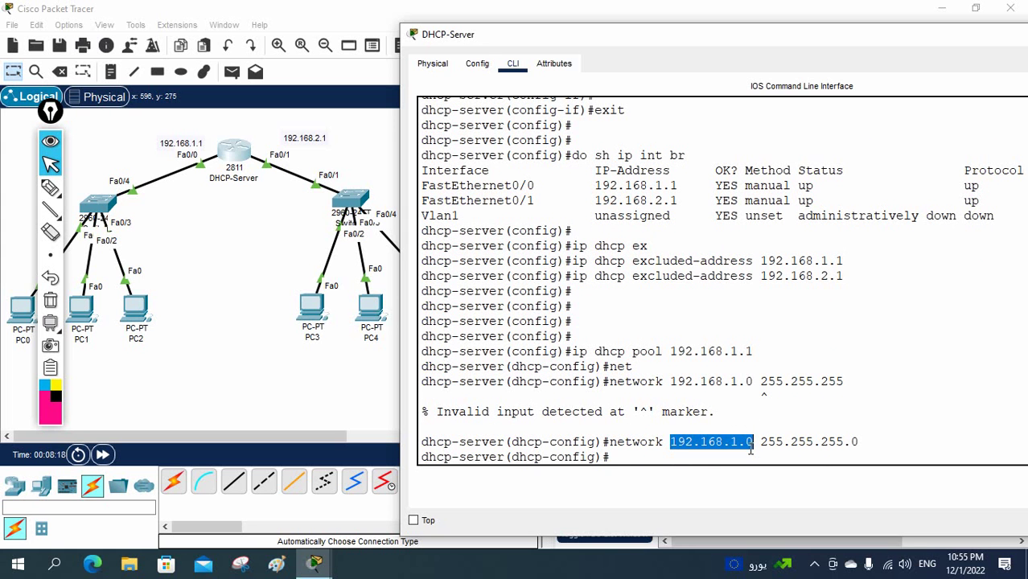
{"action": "left_click", "coordinate": [749, 452]}
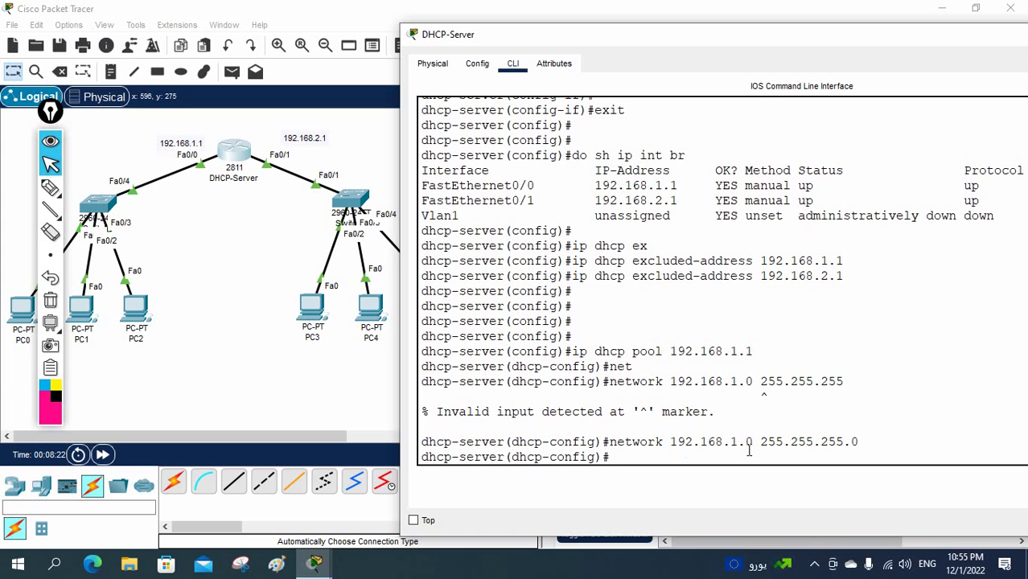
Set the first pool's default gateway to 192.168.1.1 with the default-router command
{"action": "type", "text": "de"}
{"action": "key", "text": "Tab"}
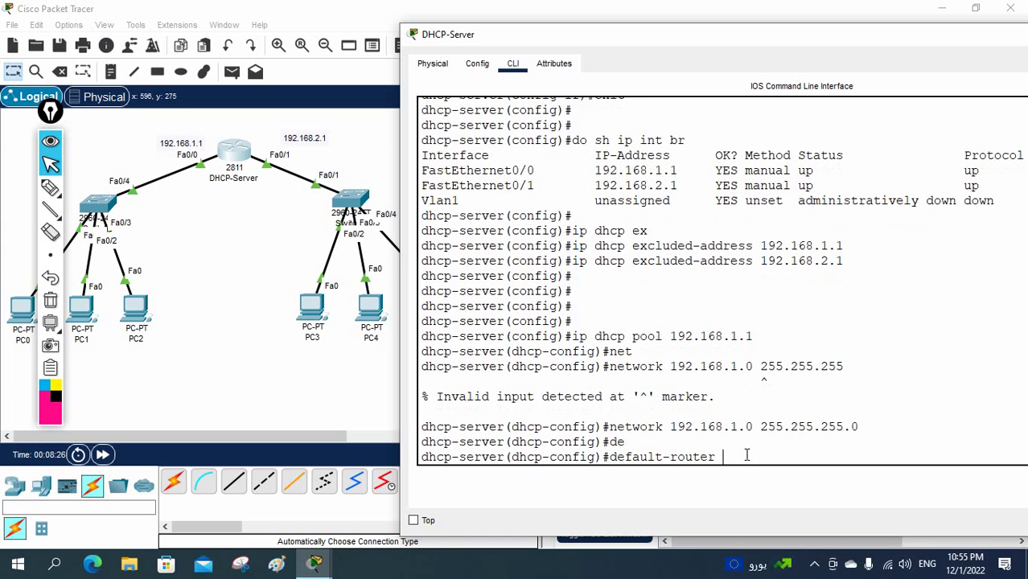
{"action": "type", "text": "192.168.1.1"}
{"action": "key", "text": "Return"}
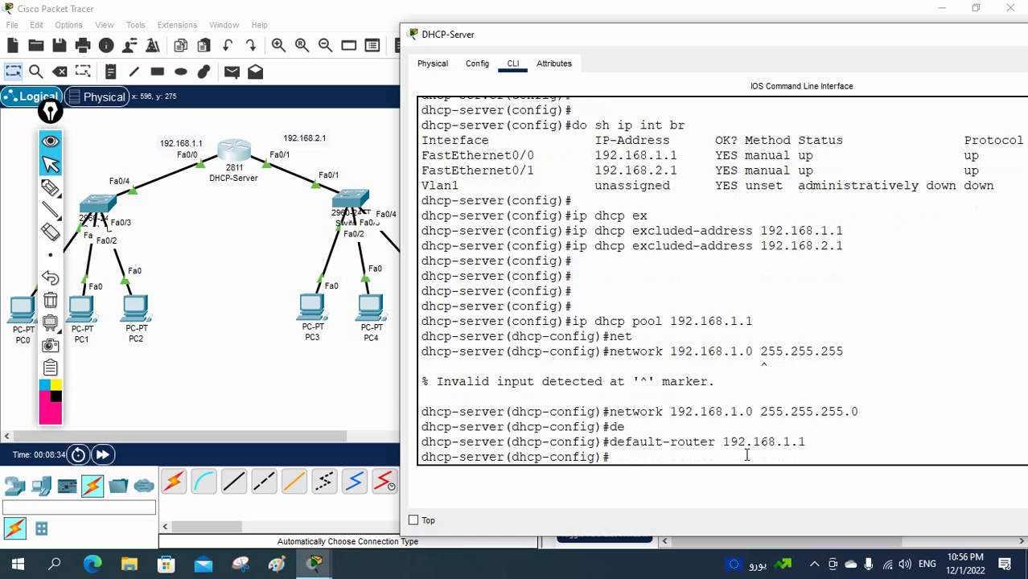
Set the first pool's DNS server to 8.8.8.8 with dns-server and exit to global configuration mode
{"action": "type", "text": "dns-ser"}
{"action": "key", "text": "Tab"}
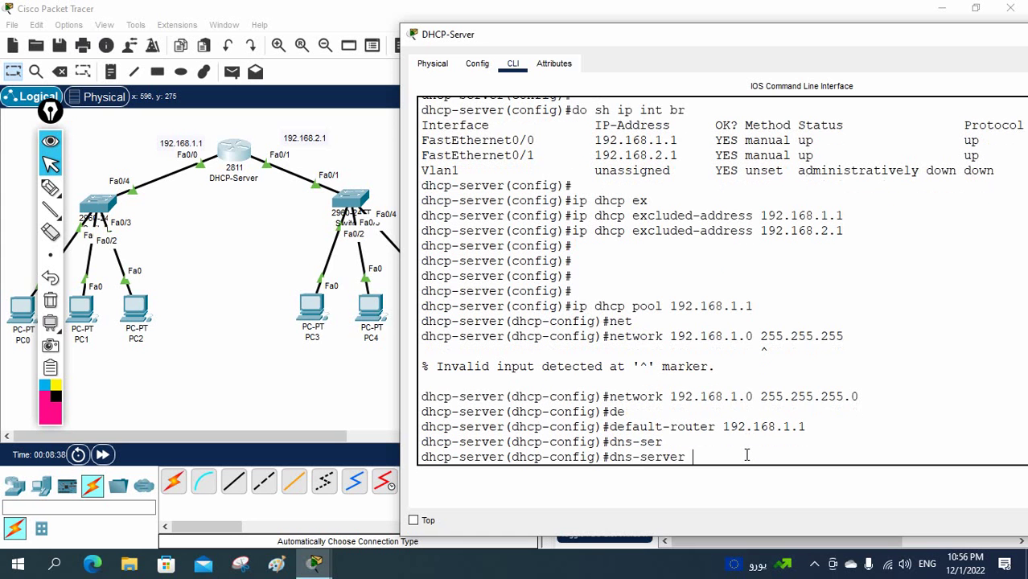
{"action": "type", "text": "8.8.8.8"}
{"action": "key", "text": "Return"}
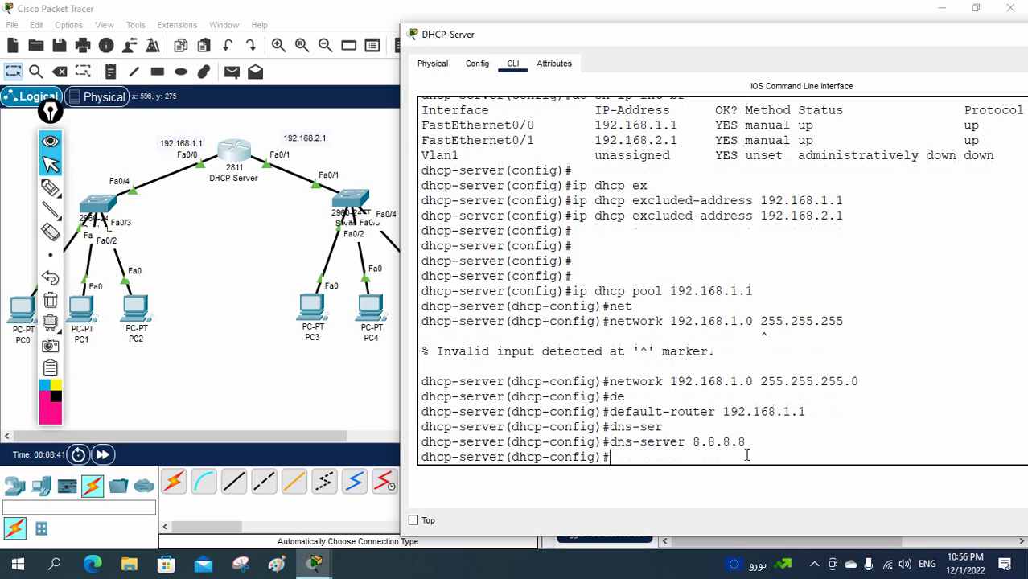
{"action": "type", "text": "exit"}
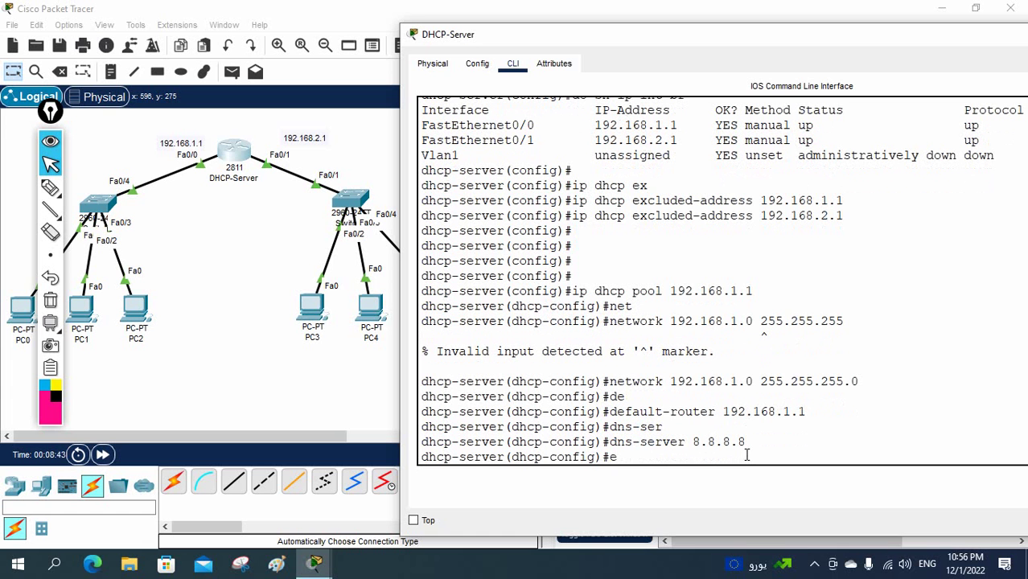
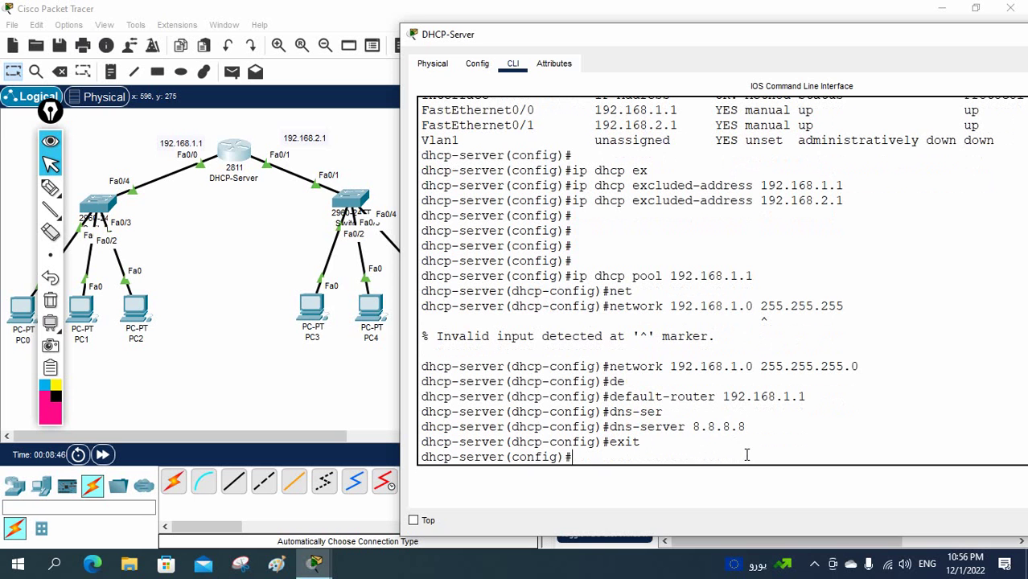
Create a second DHCP pool named 192.168.2.1 with ip dhcp pool and enter its configuration mode
{"action": "type", "text": "ip dh"}
{"action": "key", "text": "Tab"}
{"action": "type", "text": "po"}
{"action": "key", "text": "Tab"}
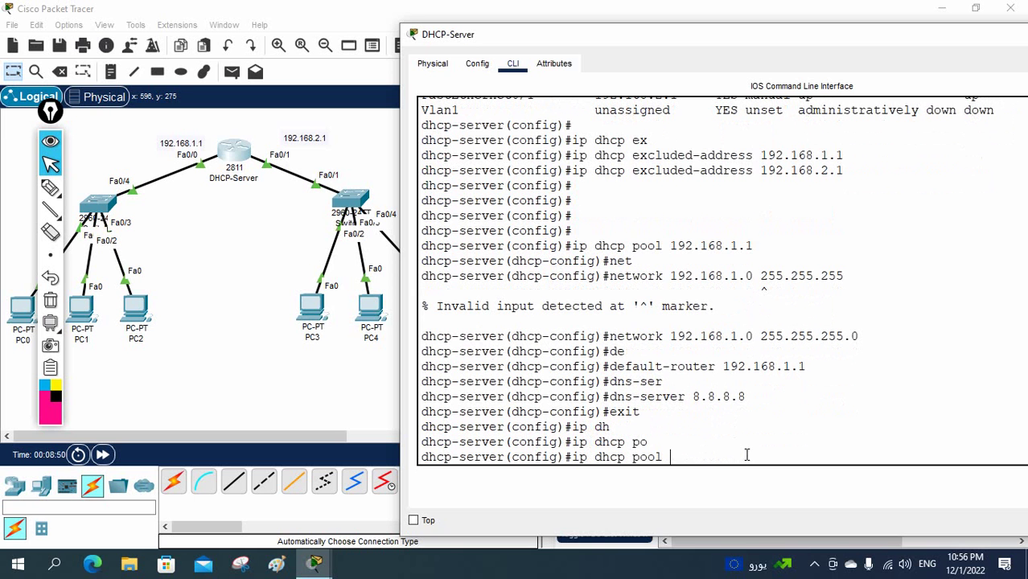
{"action": "type", "text": "192.168.2.1"}
{"action": "left_click_drag", "start_coordinate": [764, 454], "coordinate": [670, 458]}
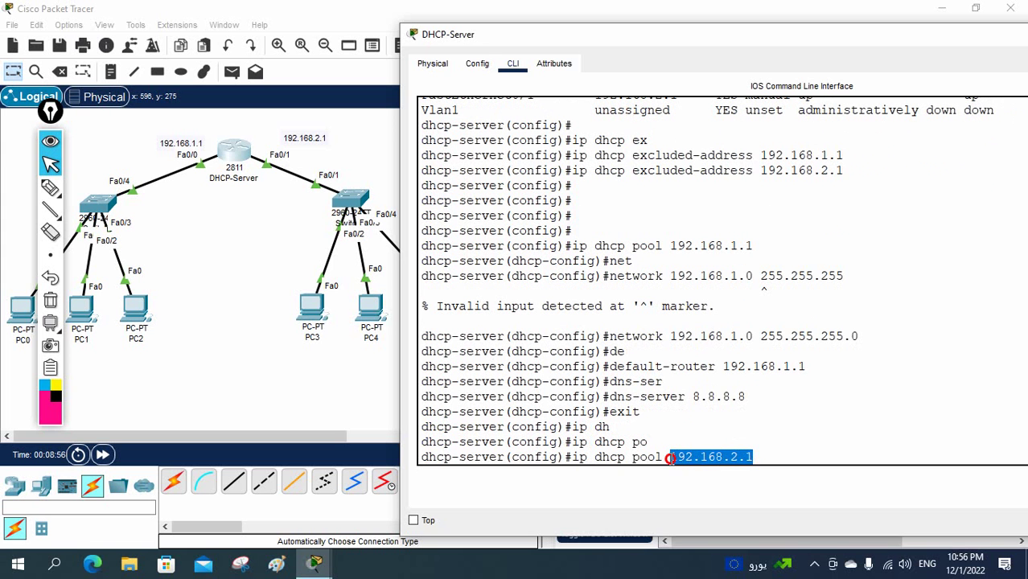
{"action": "left_click", "coordinate": [793, 451]}
{"action": "left_click_drag", "start_coordinate": [758, 456], "coordinate": [672, 457]}
{"action": "left_click", "coordinate": [763, 452]}
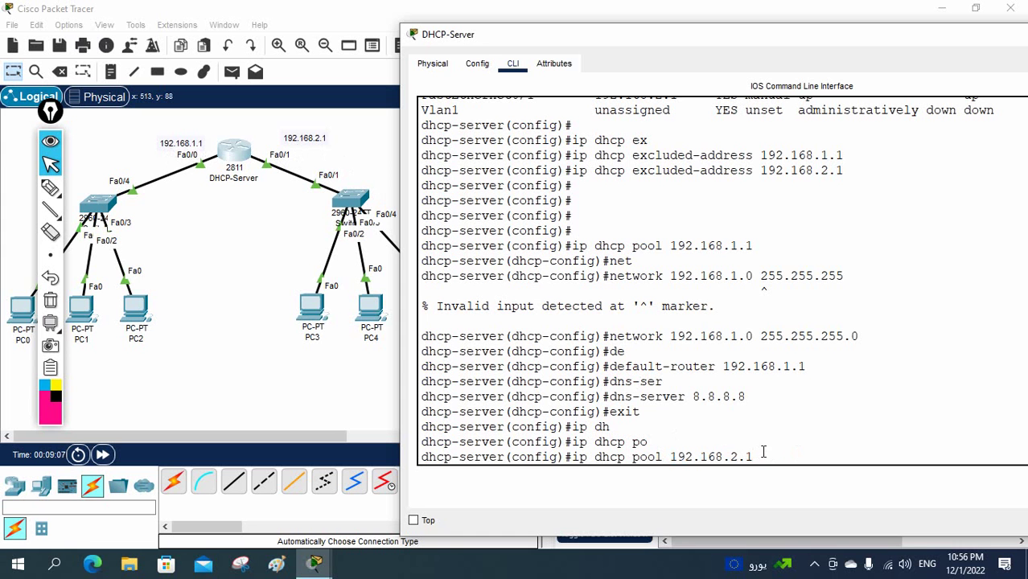
{"action": "key", "text": "Return"}
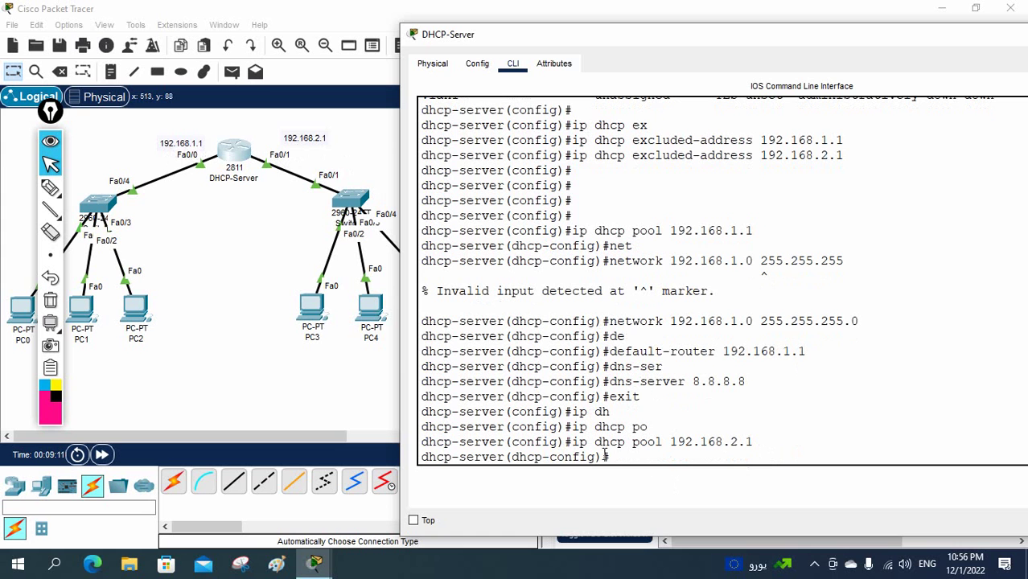
Set the second pool's network to 192.168.2.0 with subnet mask 255.255.255.0 using the network command
{"action": "left_click", "coordinate": [594, 456]}
{"action": "left_click_drag", "start_coordinate": [594, 456], "coordinate": [501, 455]}
{"action": "left_click", "coordinate": [630, 457]}
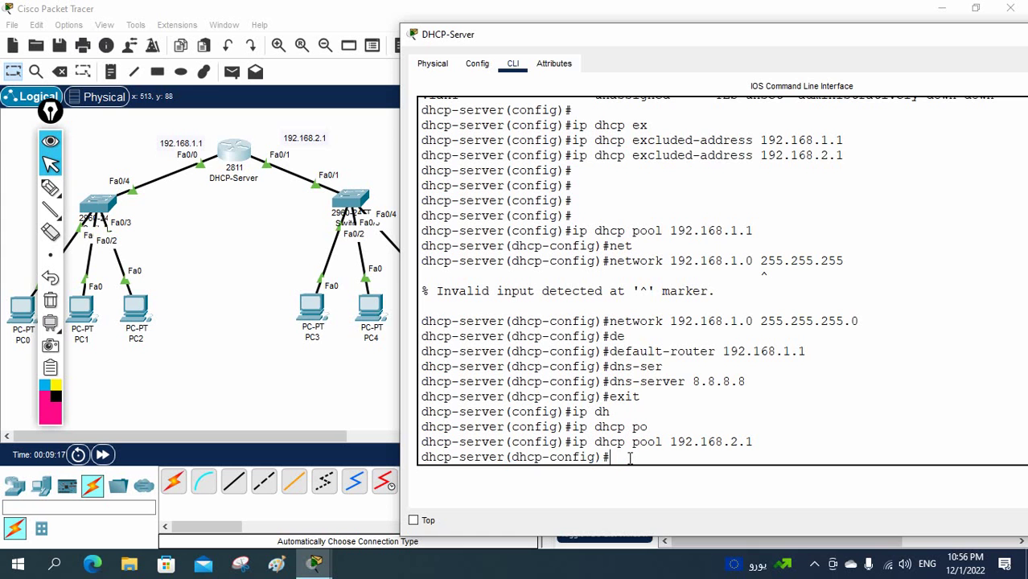
{"action": "type", "text": "net"}
{"action": "key", "text": "Tab"}
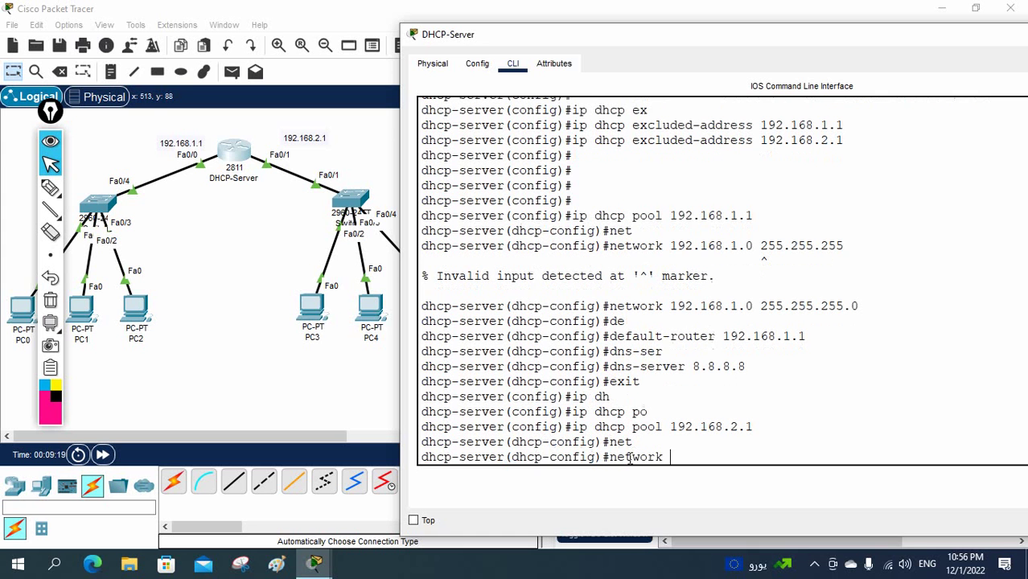
{"action": "type", "text": "192.168.2.0 255.255.255.0"}
{"action": "key", "text": "Return"}
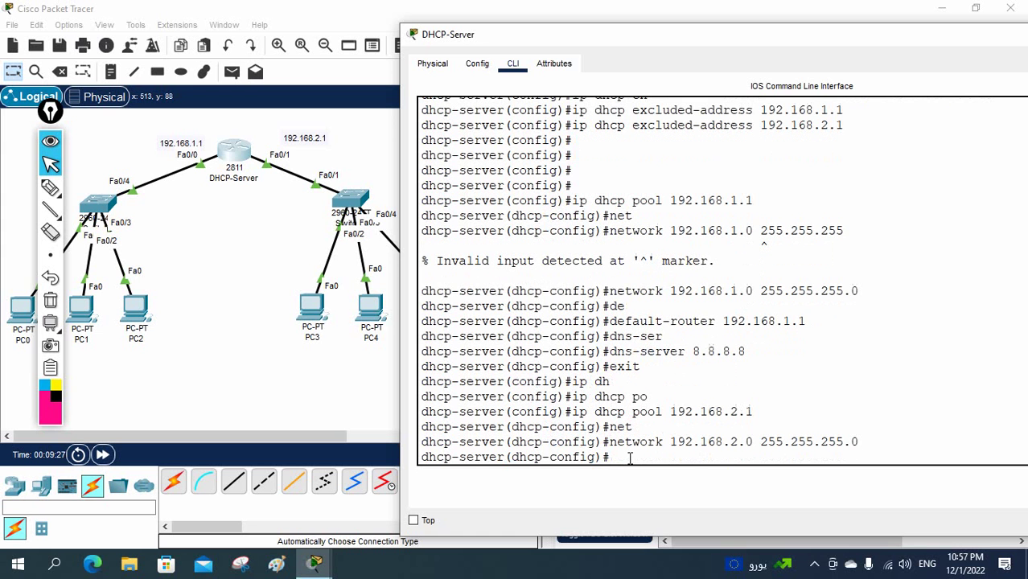
Set the second pool's default gateway to 192.168.2.1 with the default-router command
{"action": "type", "text": "def"}
{"action": "key", "text": "Tab"}
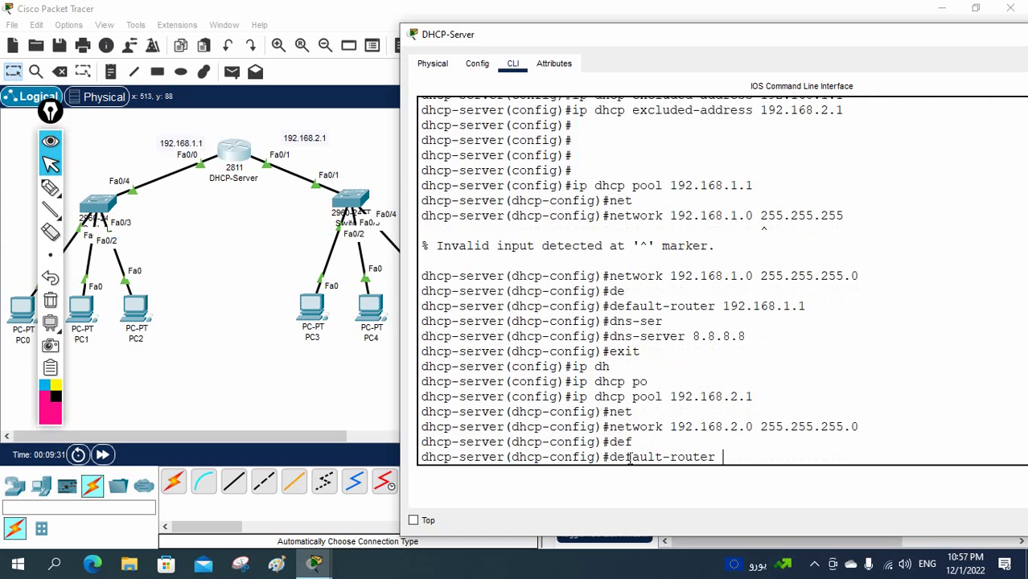
{"action": "type", "text": "192.168.2.1"}
{"action": "key", "text": "Return"}
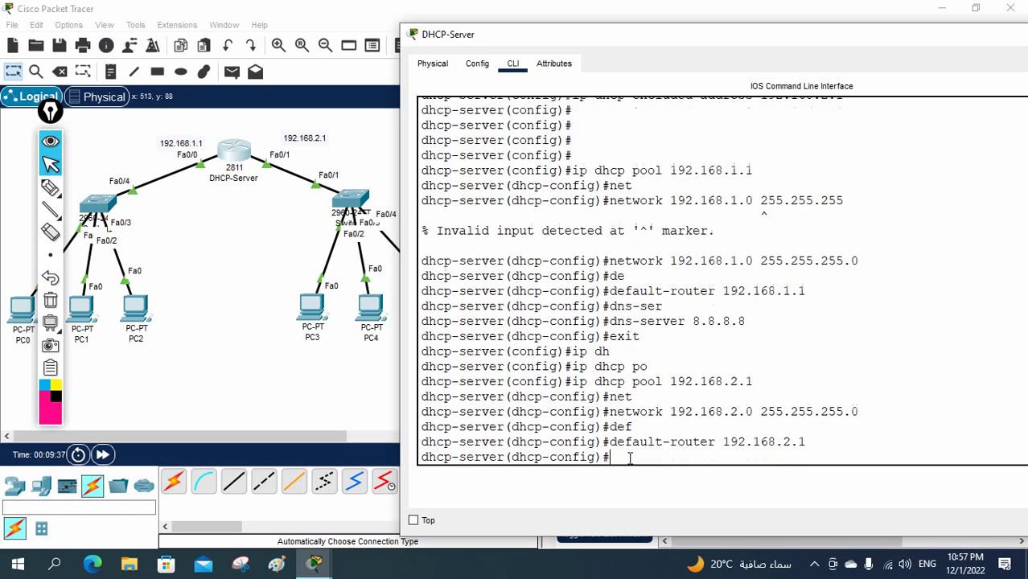
Set the second pool's DNS server to 8.8.8.8 with the dns-server command
{"action": "type", "text": "dns"}
{"action": "key", "text": "Tab"}
{"action": "type", "text": "8.8.8.8"}
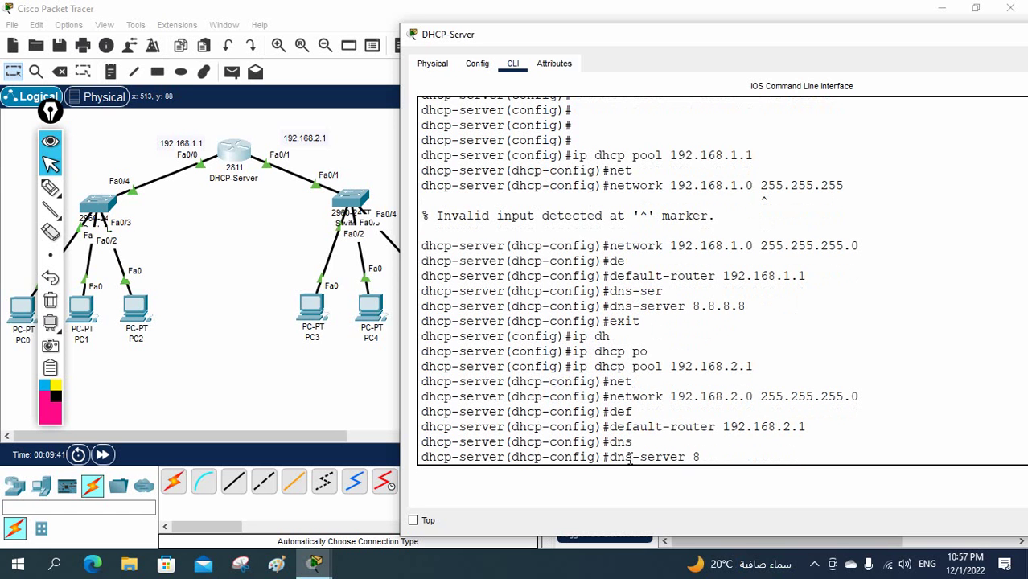
{"action": "key", "text": "Return"}
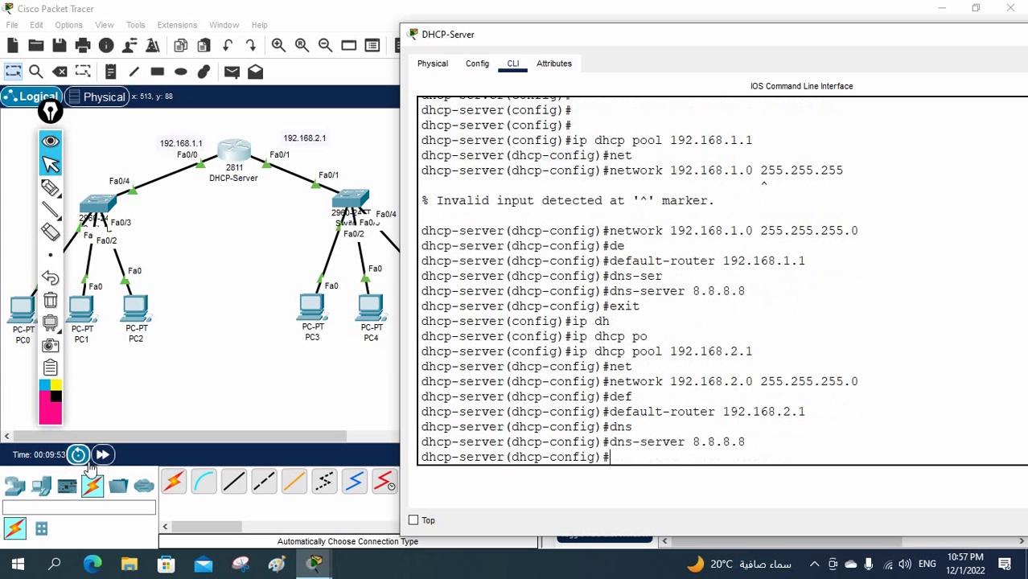
Switch PC0's IPv4 configuration from Static to DHCP to request an address, and close its window
{"action": "left_click", "coordinate": [354, 203]}
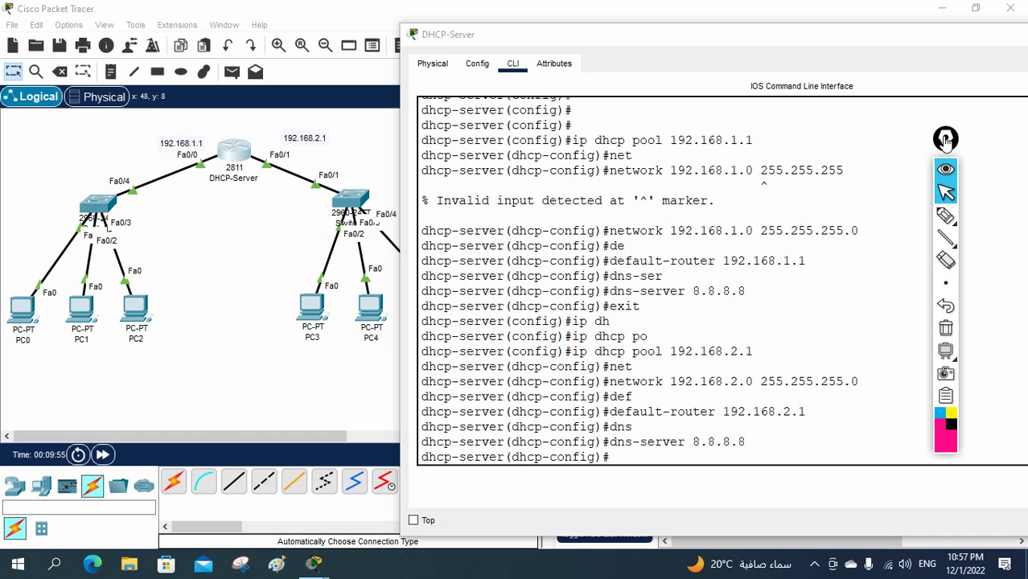
{"action": "left_click", "coordinate": [18, 314]}
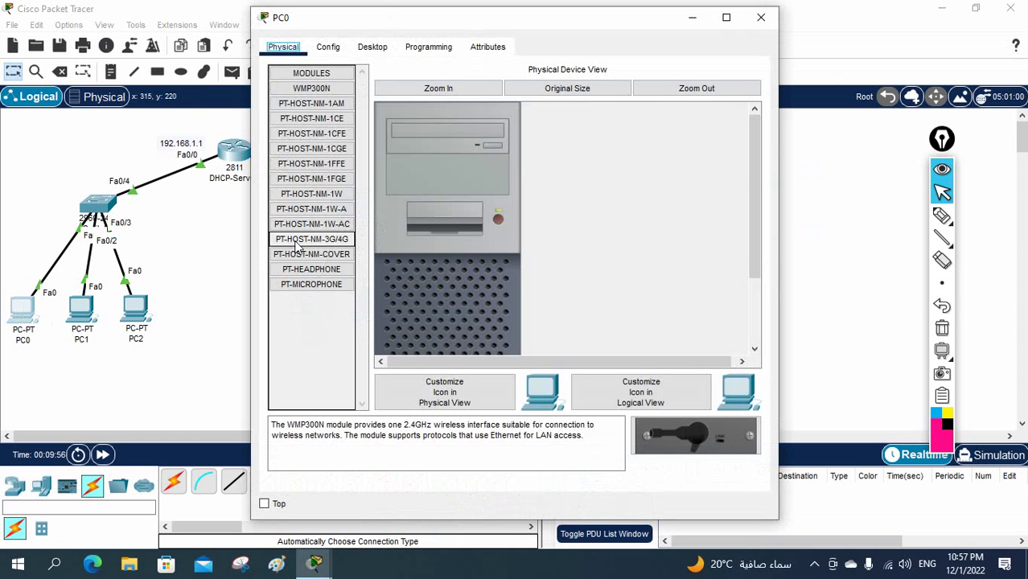
{"action": "left_click", "coordinate": [377, 50]}
{"action": "left_click", "coordinate": [311, 96]}
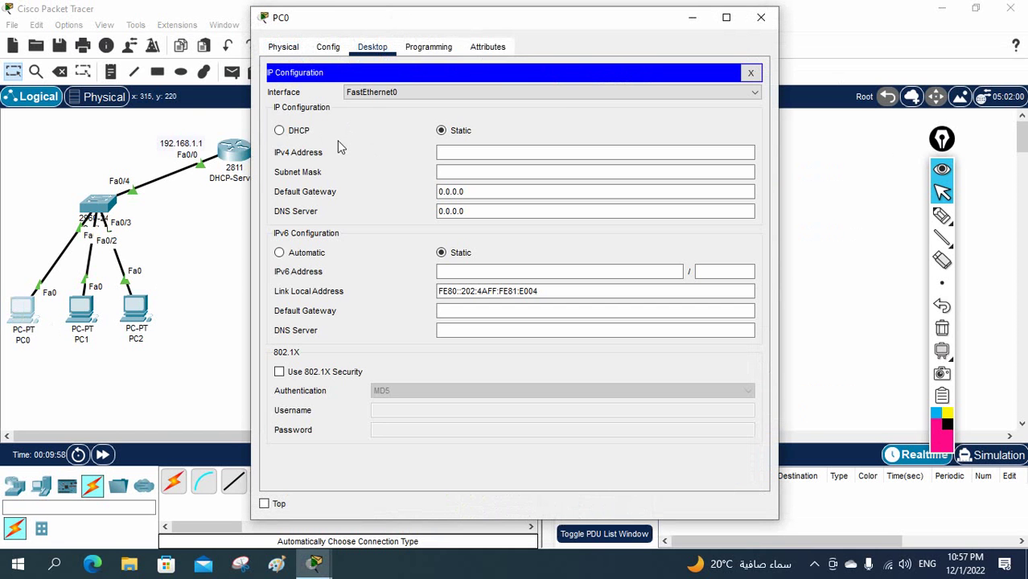
{"action": "left_click", "coordinate": [761, 17]}
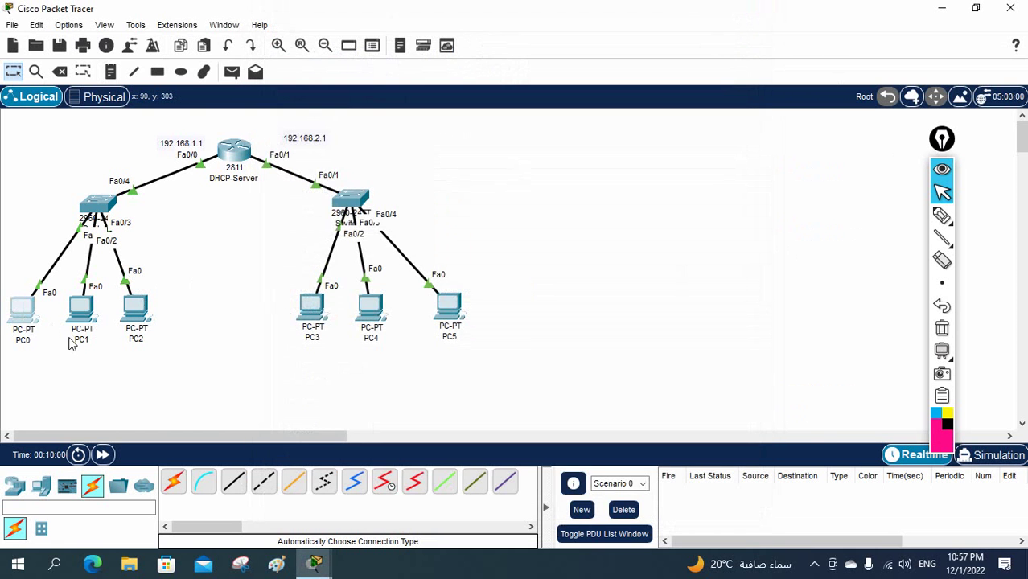
{"action": "left_click", "coordinate": [23, 314]}
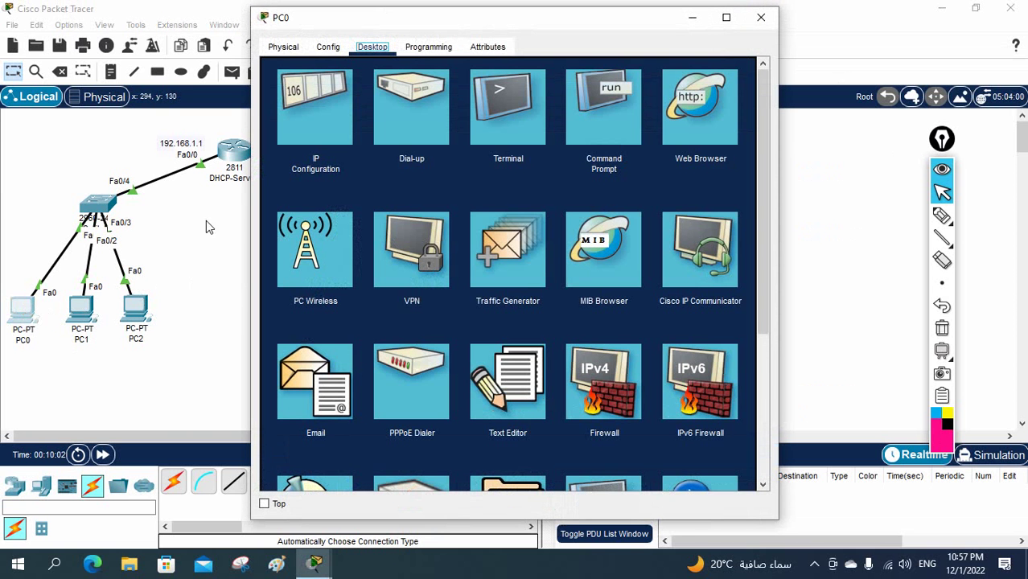
{"action": "left_click", "coordinate": [328, 149]}
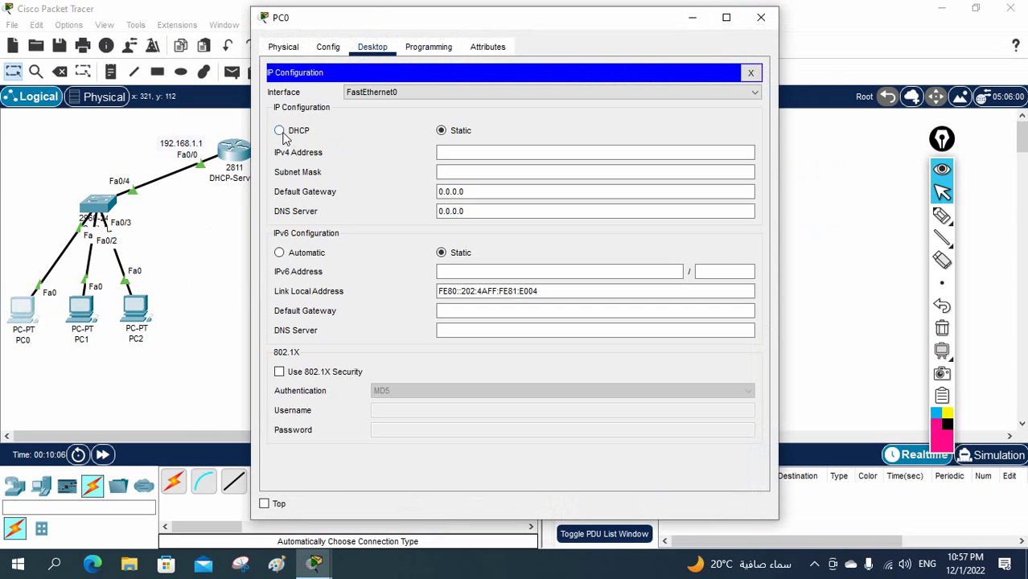
{"action": "left_click", "coordinate": [280, 132]}
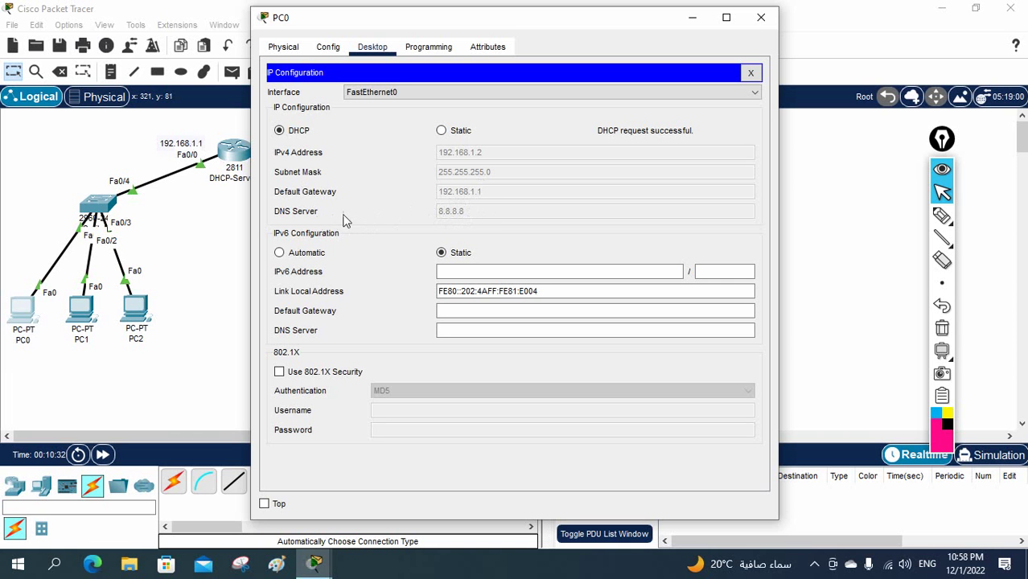
{"action": "left_click", "coordinate": [761, 17]}
Switch PC3's IPv4 configuration to DHCP to request an address, and widen its window
{"action": "left_click", "coordinate": [316, 312]}
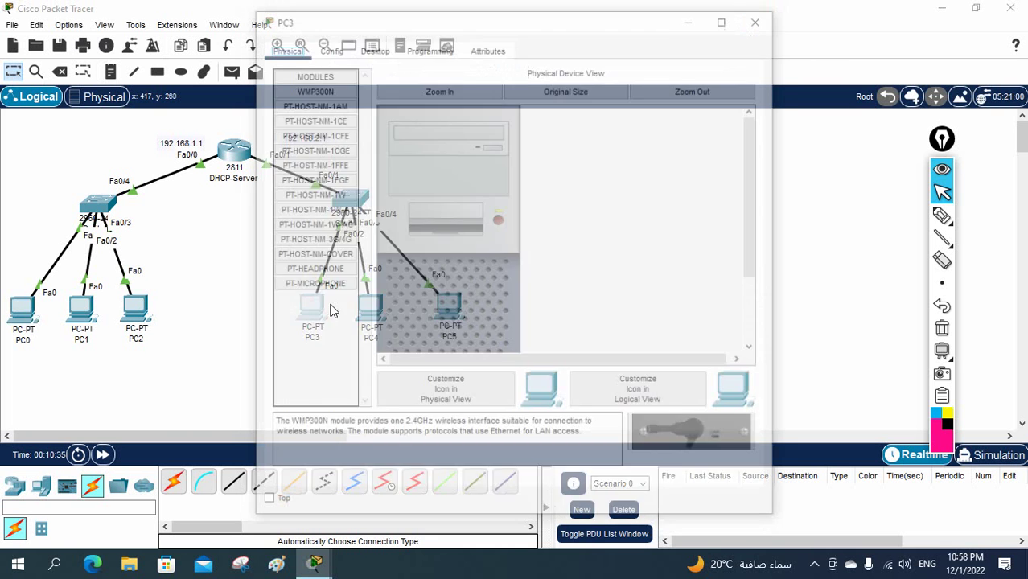
{"action": "left_click", "coordinate": [372, 48]}
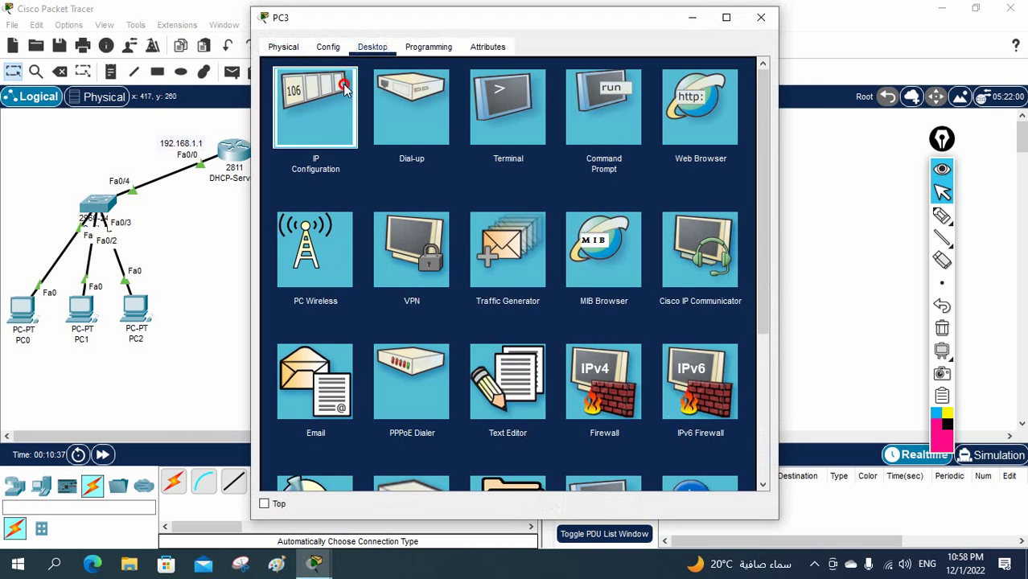
{"action": "left_click", "coordinate": [316, 108]}
{"action": "left_click", "coordinate": [291, 131]}
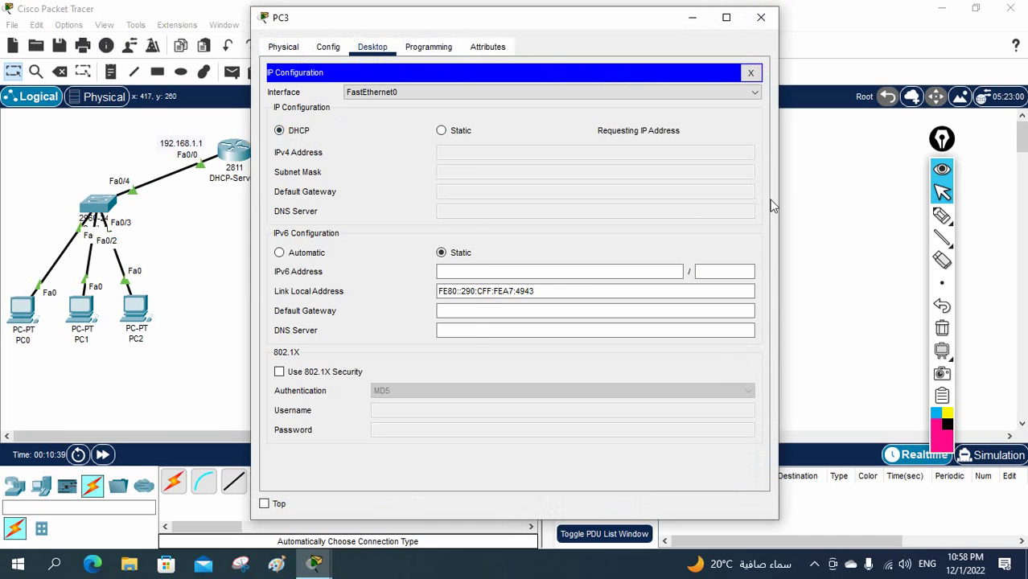
{"action": "left_click_drag", "start_coordinate": [778, 199], "coordinate": [903, 276]}
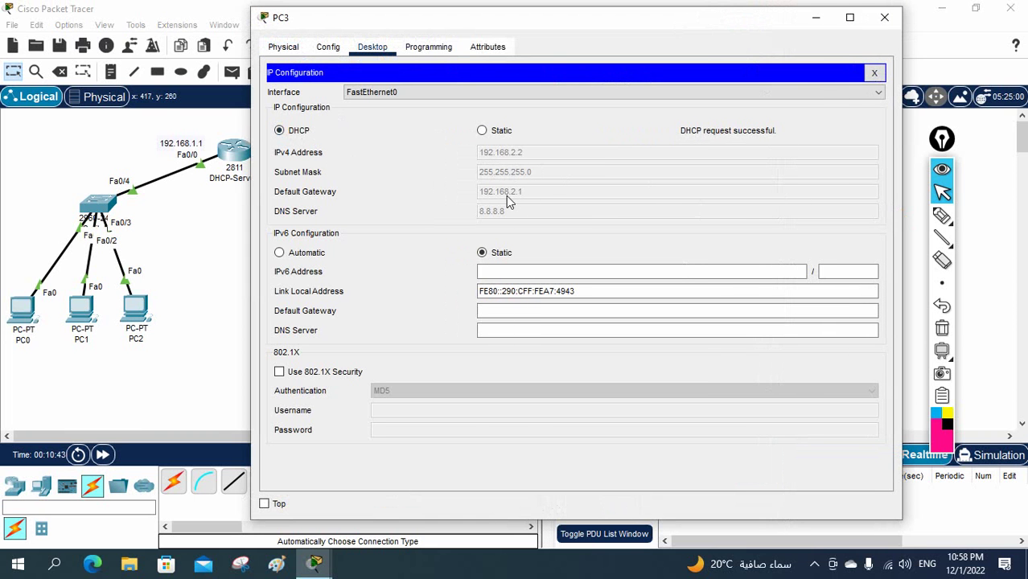
Close PC3's IP configuration and ping 192.168.1.2 from its Command Prompt
{"action": "left_click", "coordinate": [875, 73]}
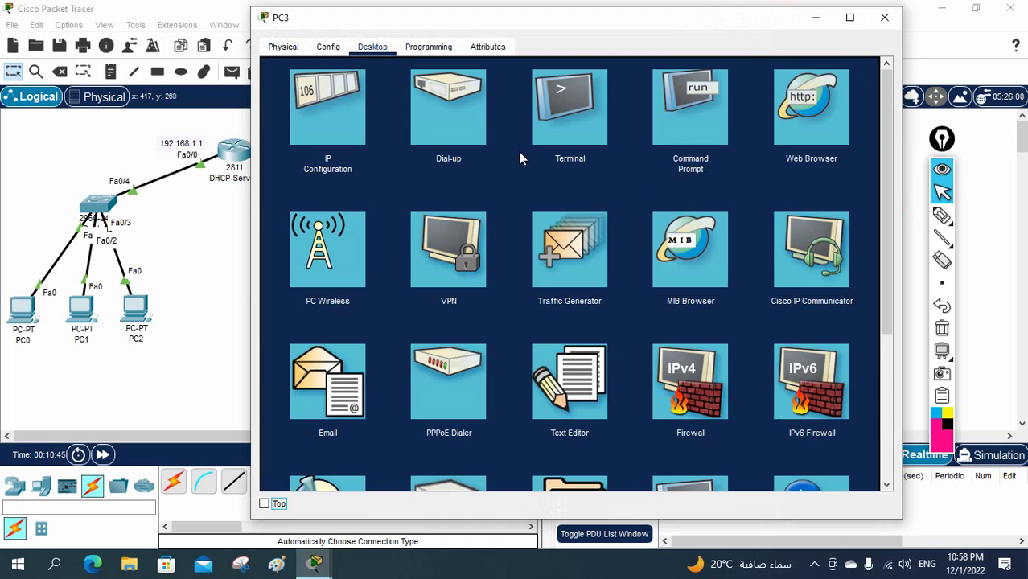
{"action": "left_click", "coordinate": [714, 128]}
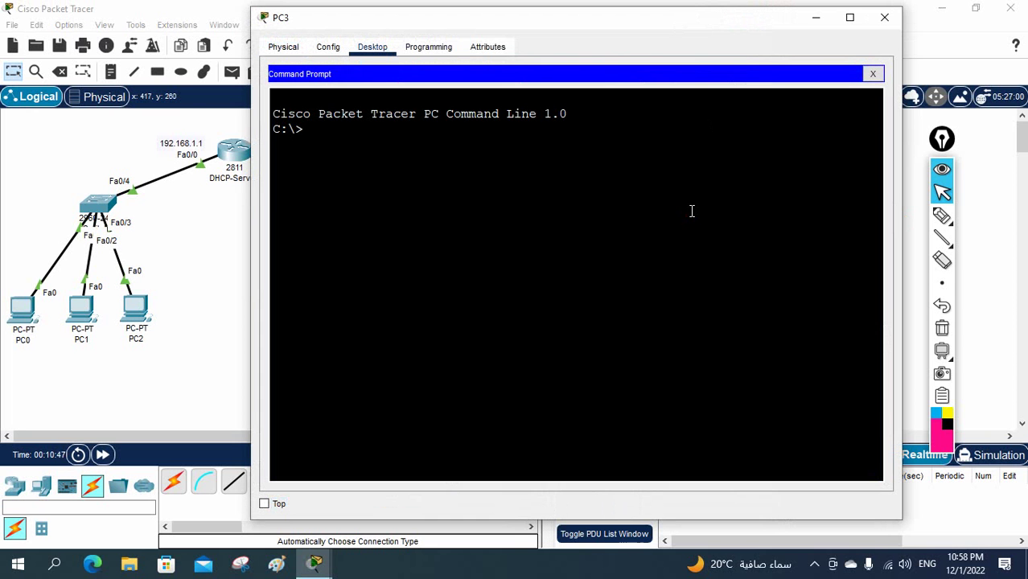
{"action": "type", "text": "ping 192.168.1.2"}
{"action": "key", "text": "Return"}
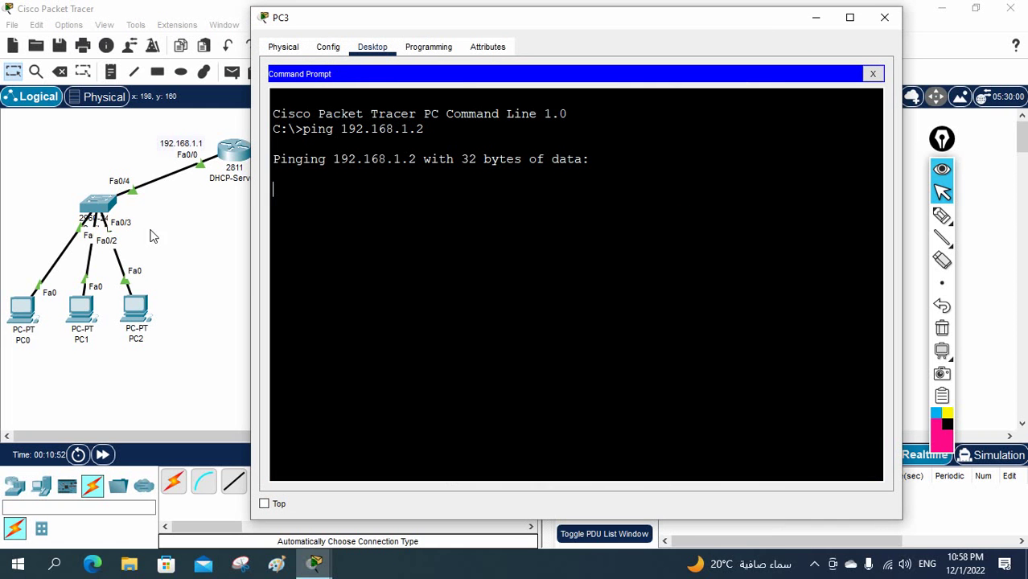
Check the DHCP-assigned IPv4 settings in PC0's IP configuration, and close its window
{"action": "left_click", "coordinate": [27, 320]}
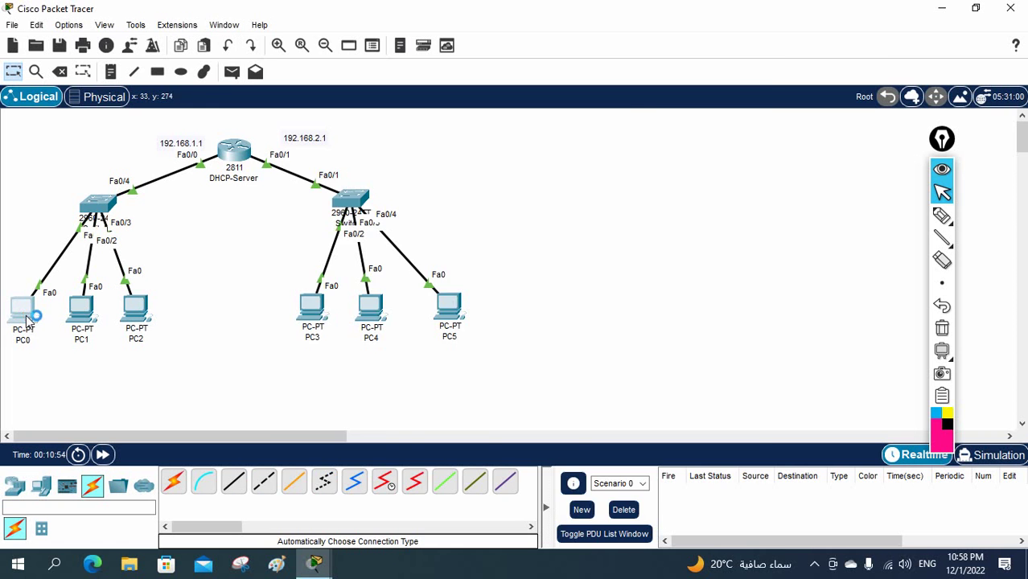
{"action": "left_click", "coordinate": [297, 101]}
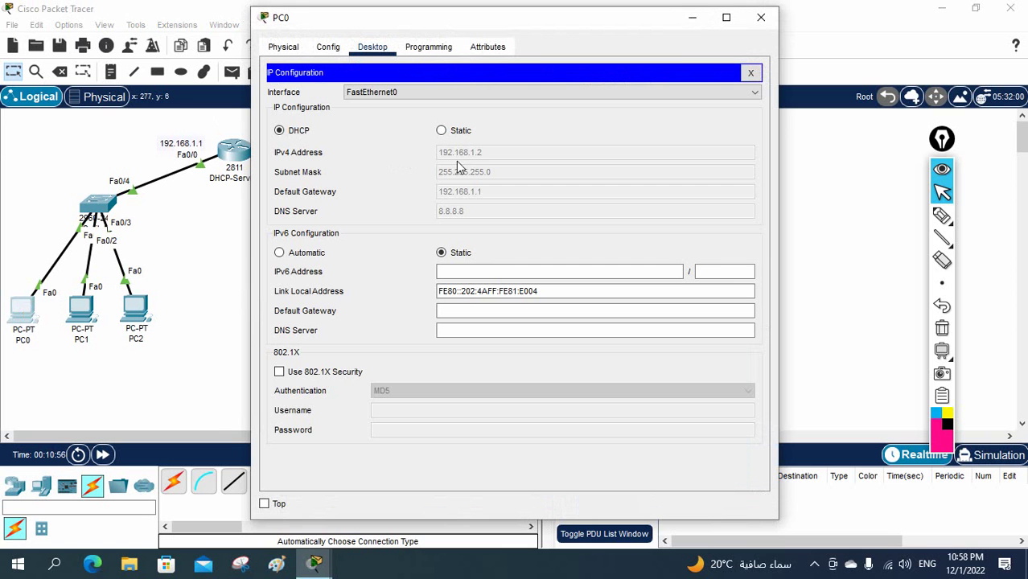
{"action": "left_click", "coordinate": [761, 17]}
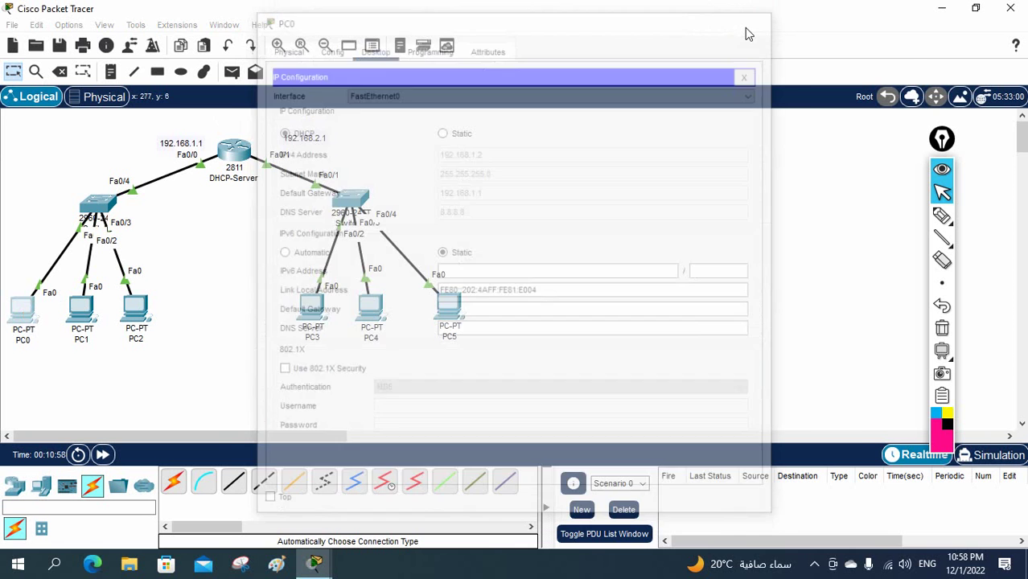
Review the ping replies and the timed-out request in PC3's Command Prompt, and close its window
{"action": "left_click", "coordinate": [313, 311]}
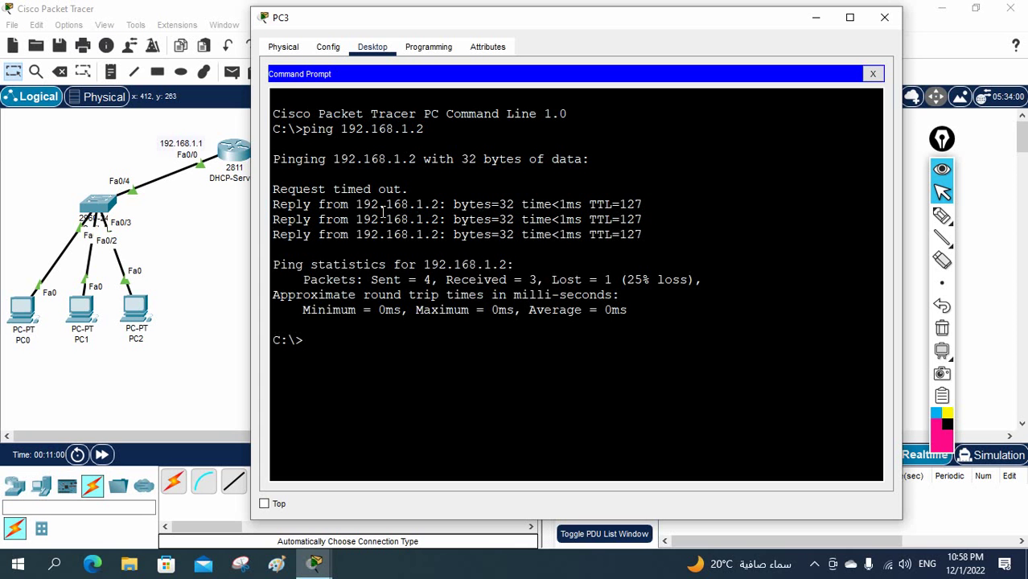
{"action": "left_click_drag", "start_coordinate": [660, 235], "coordinate": [268, 204]}
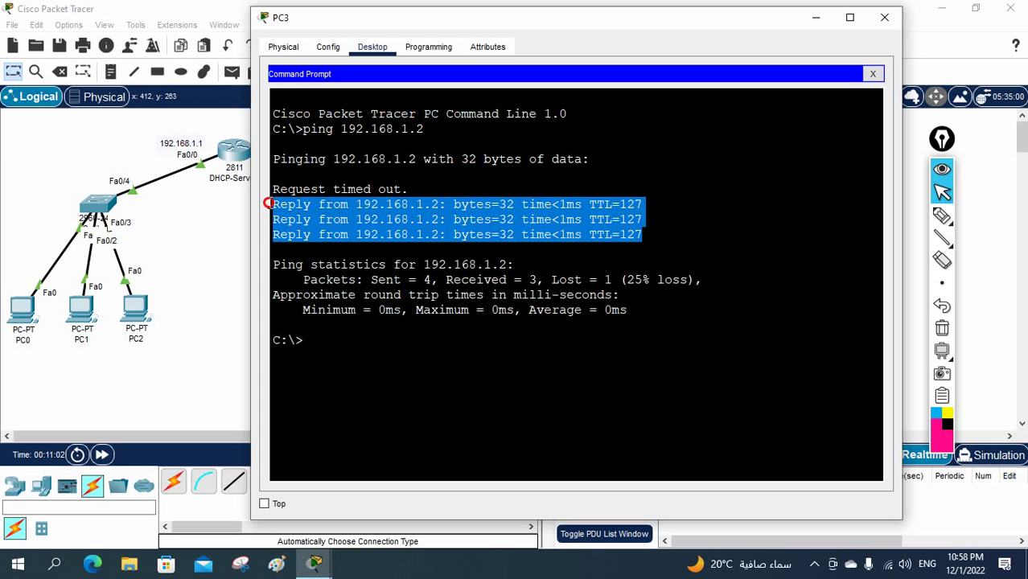
{"action": "left_click_drag", "start_coordinate": [408, 190], "coordinate": [273, 188]}
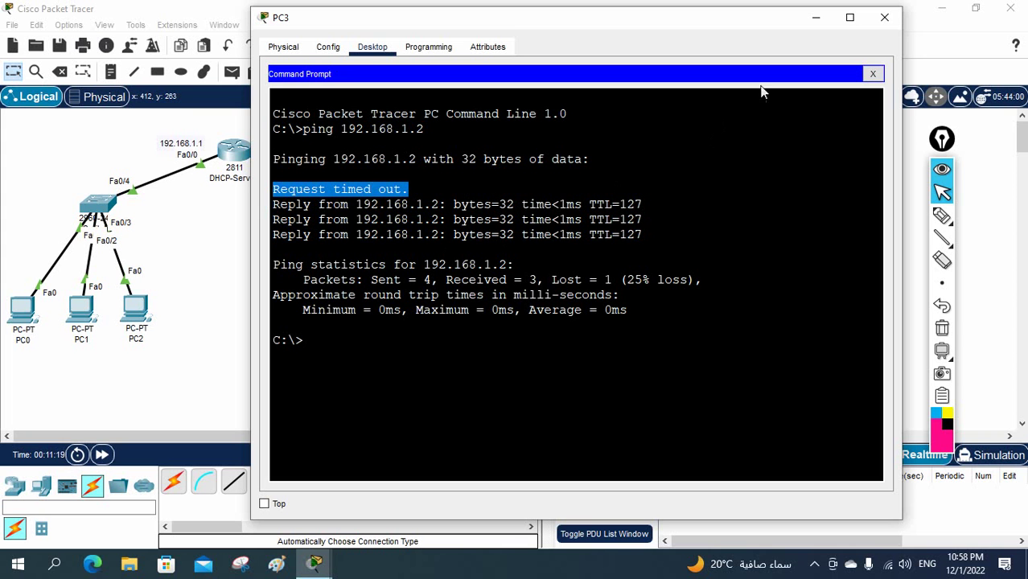
{"action": "left_click", "coordinate": [884, 17]}
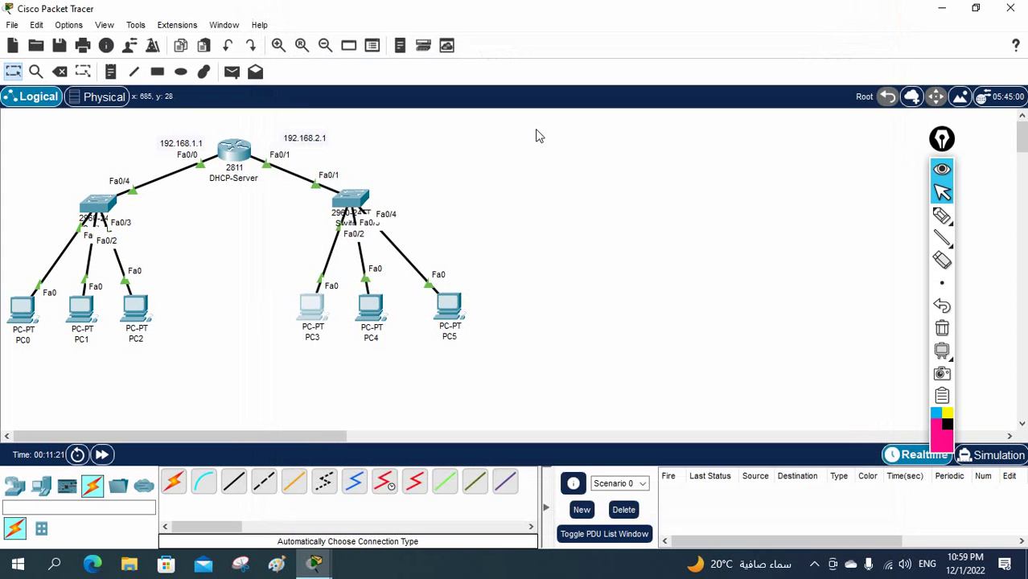
Review the entered DHCP commands in the 2811 router's CLI and return it from pool configuration to privileged EXEC mode
{"action": "left_click", "coordinate": [244, 165]}
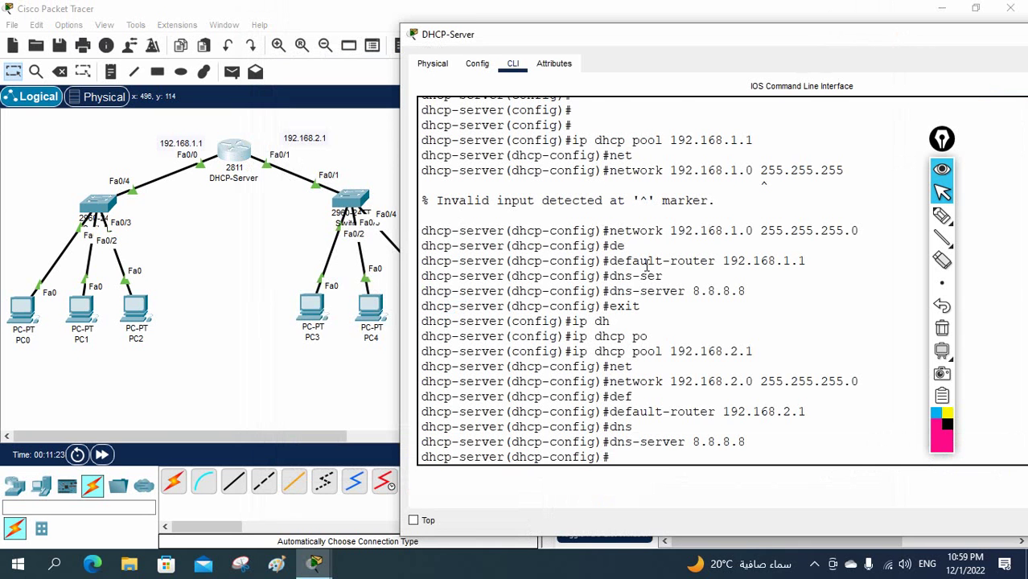
{"action": "scroll", "coordinate": [646, 265], "scroll_direction": "up", "scroll_amount": 1}
{"action": "scroll", "coordinate": [646, 266], "scroll_direction": "up", "scroll_amount": 2}
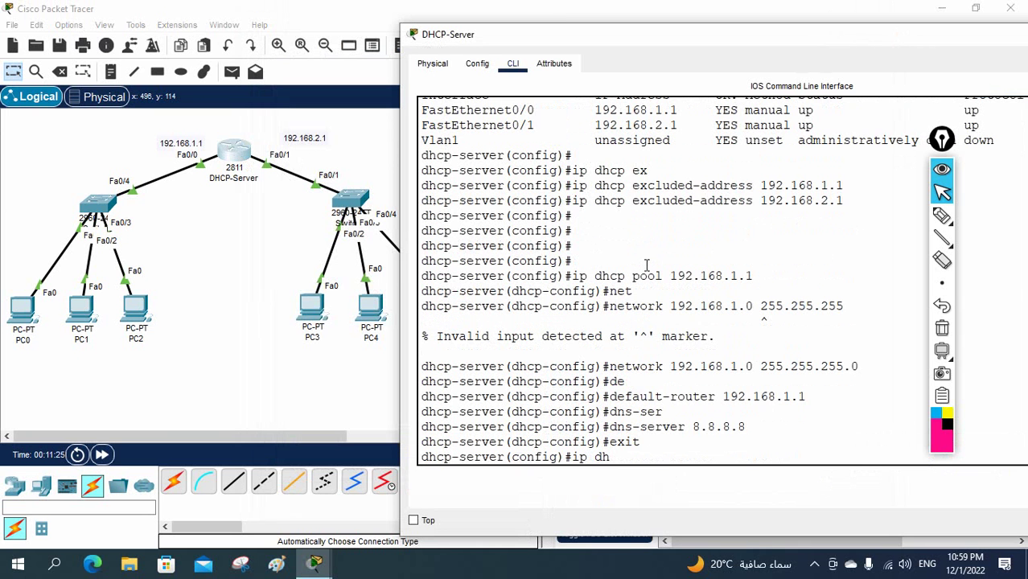
{"action": "scroll", "coordinate": [646, 266], "scroll_direction": "down", "scroll_amount": 3}
{"action": "key", "text": "ctrl+z"}
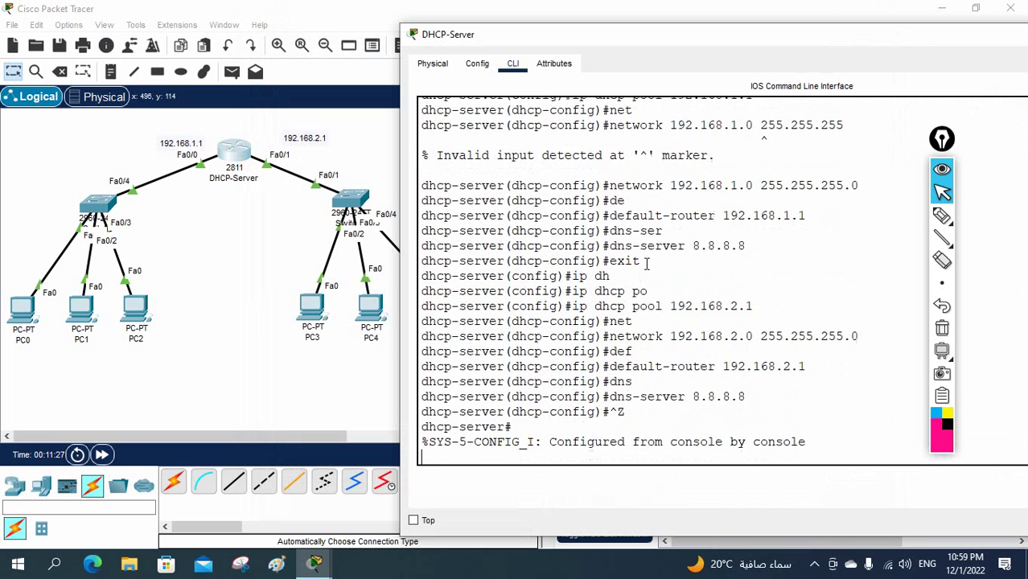
{"action": "key", "text": "Return"}
{"action": "key", "text": "Return"}
{"action": "key", "text": "Return"}
Display the DHCP section of the router's running configuration with sh run | sec dhcp
{"action": "type", "text": "sh "}
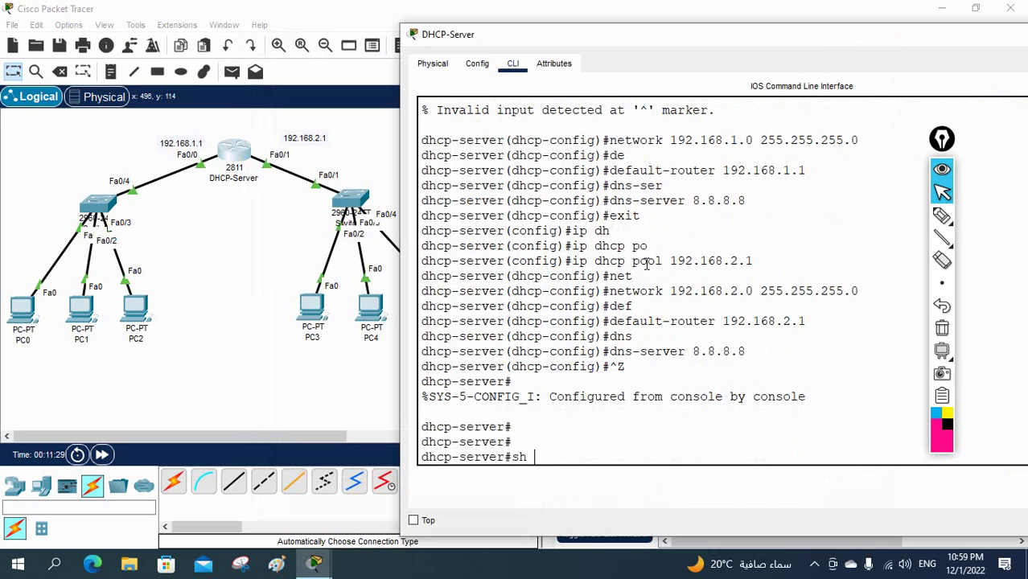
{"action": "type", "text": "run  | sec dhcp"}
{"action": "key", "text": "Return"}
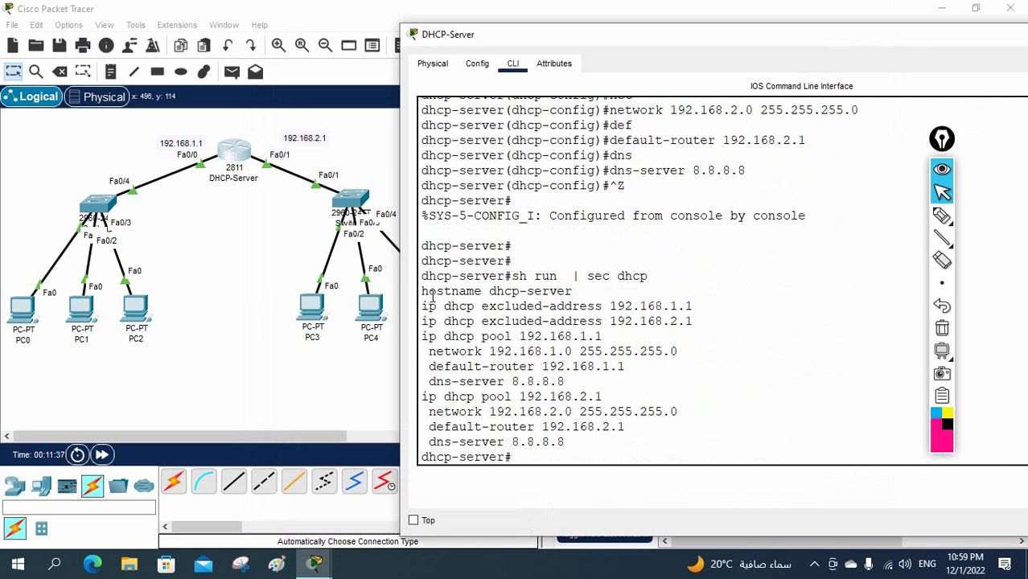
Copy the excluded-address lines and both DHCP pool definitions from the running configuration output
{"action": "left_click_drag", "start_coordinate": [423, 307], "coordinate": [704, 439]}
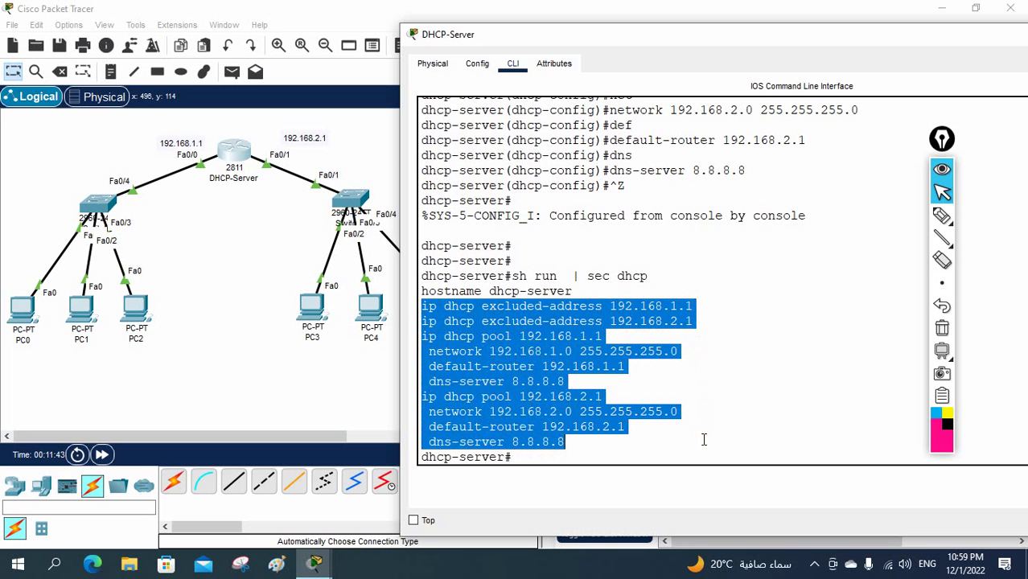
{"action": "right_click", "coordinate": [606, 367]}
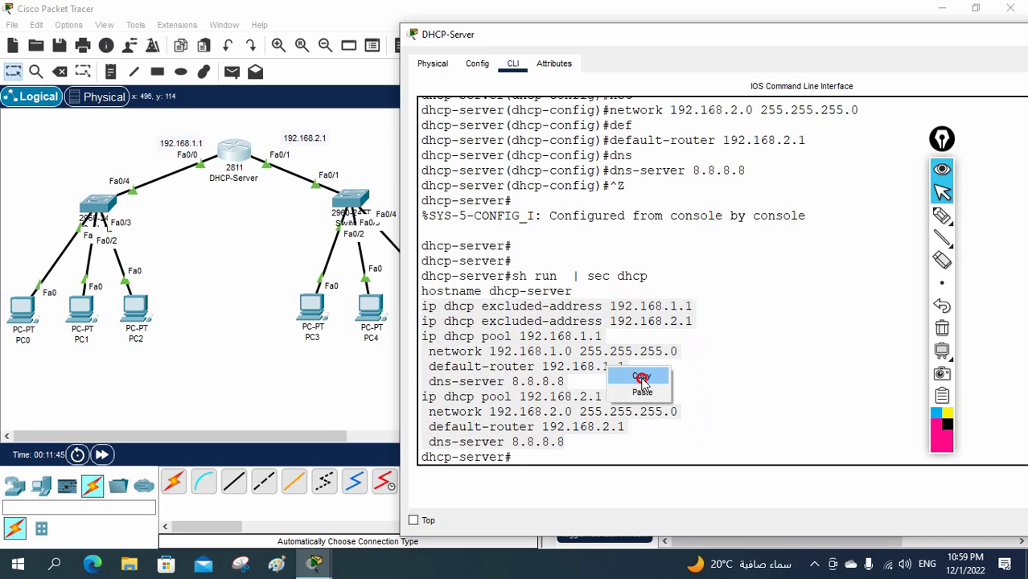
{"action": "left_click", "coordinate": [641, 378]}
Paste the copied DHCP configuration as a note on the workspace beside the 192.168.2.1 network, and shift it slightly away from the topology
{"action": "left_click", "coordinate": [258, 299]}
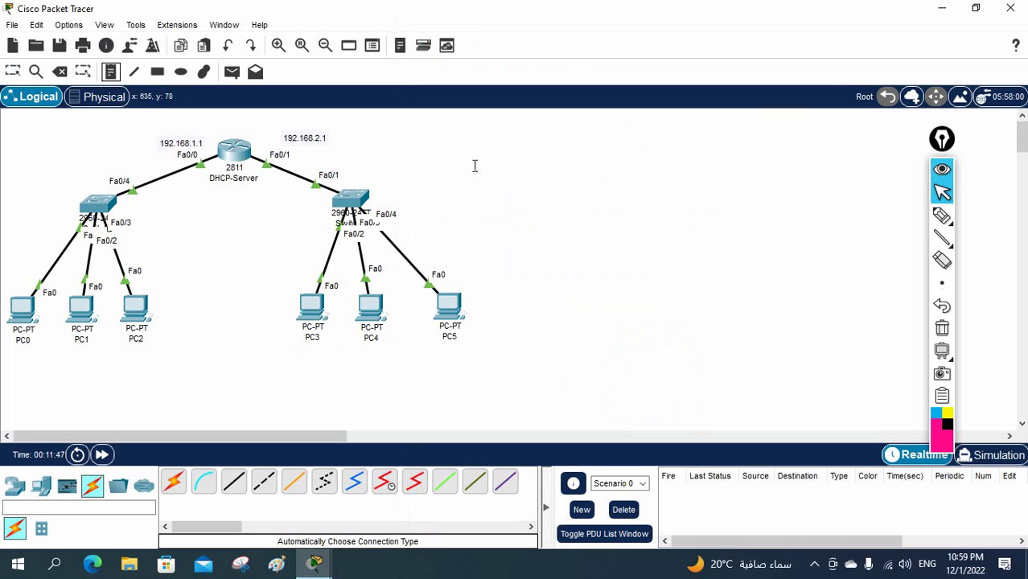
{"action": "left_click", "coordinate": [468, 131]}
{"action": "key", "text": "ctrl+v"}
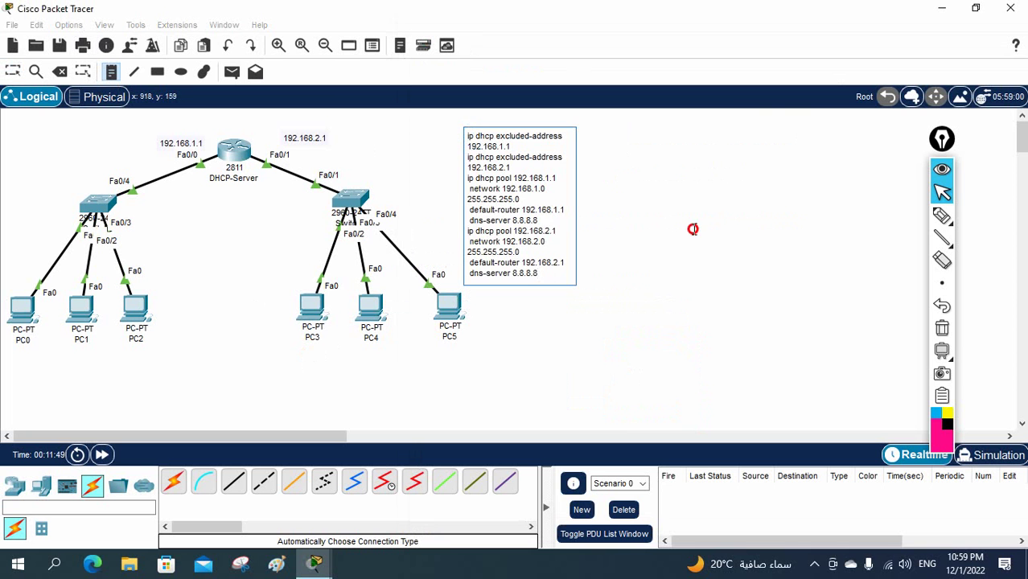
{"action": "left_click", "coordinate": [693, 230]}
{"action": "left_click", "coordinate": [12, 71]}
{"action": "left_click_drag", "start_coordinate": [530, 199], "coordinate": [542, 208]}
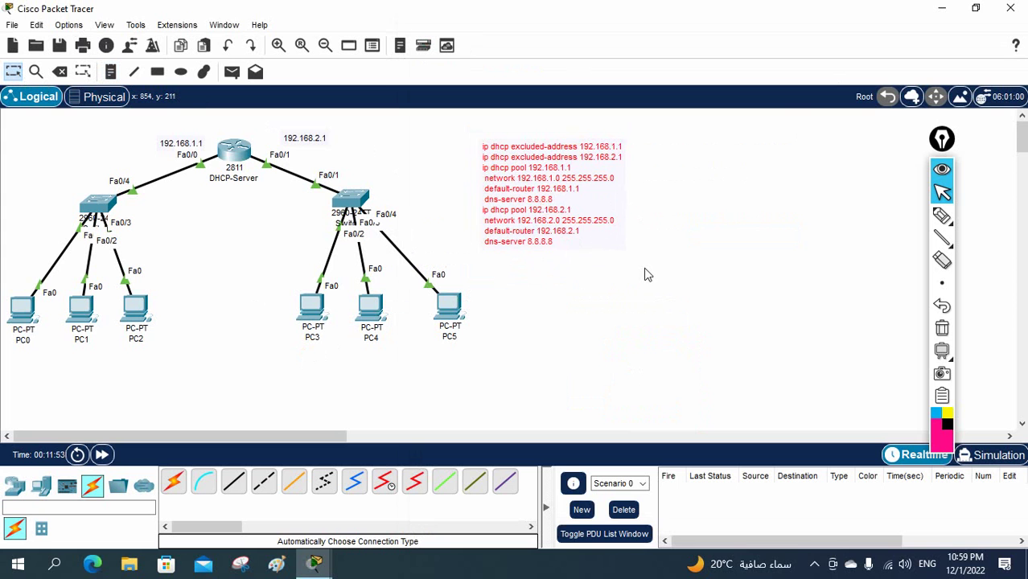